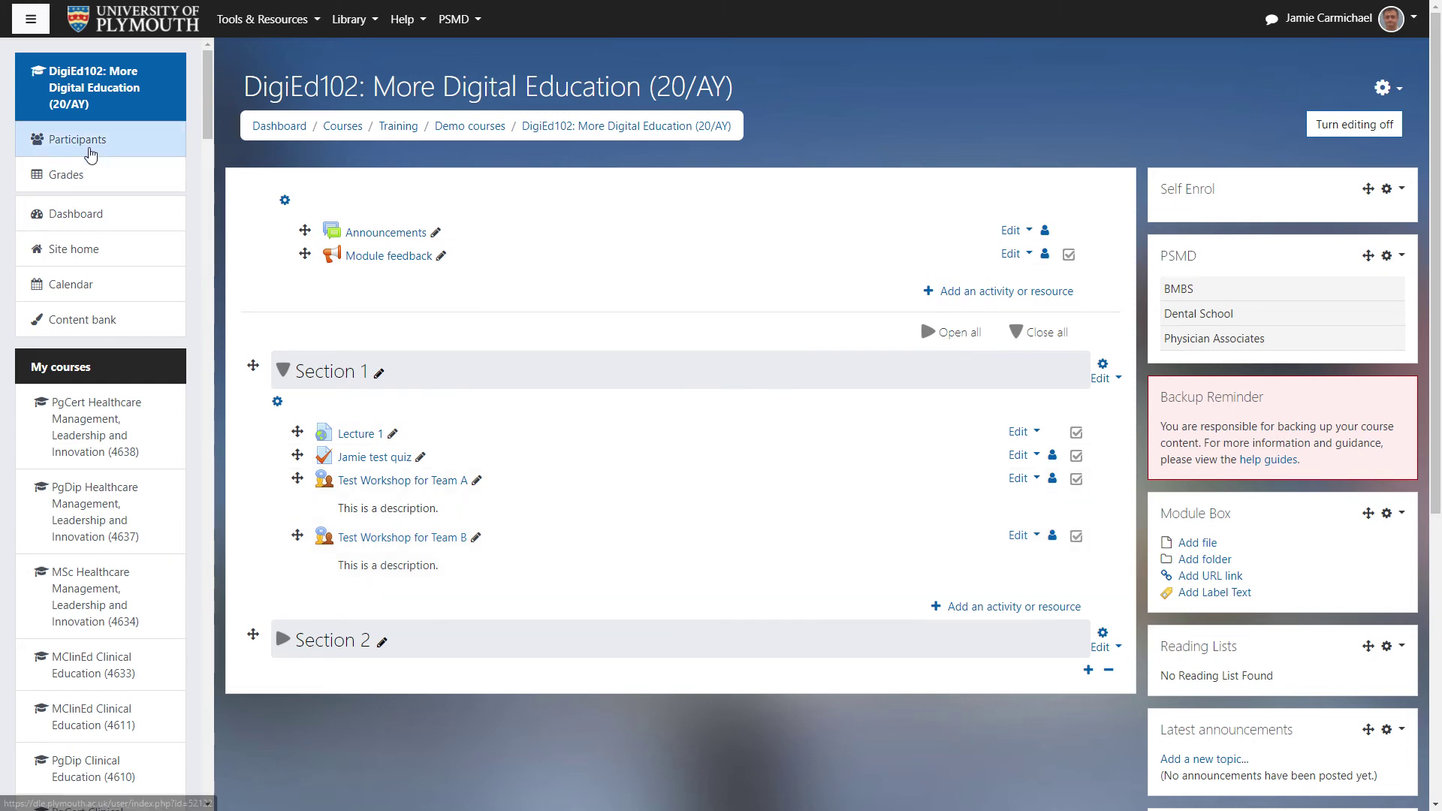
Go from the course Participants list to the Groups page
click(86, 150)
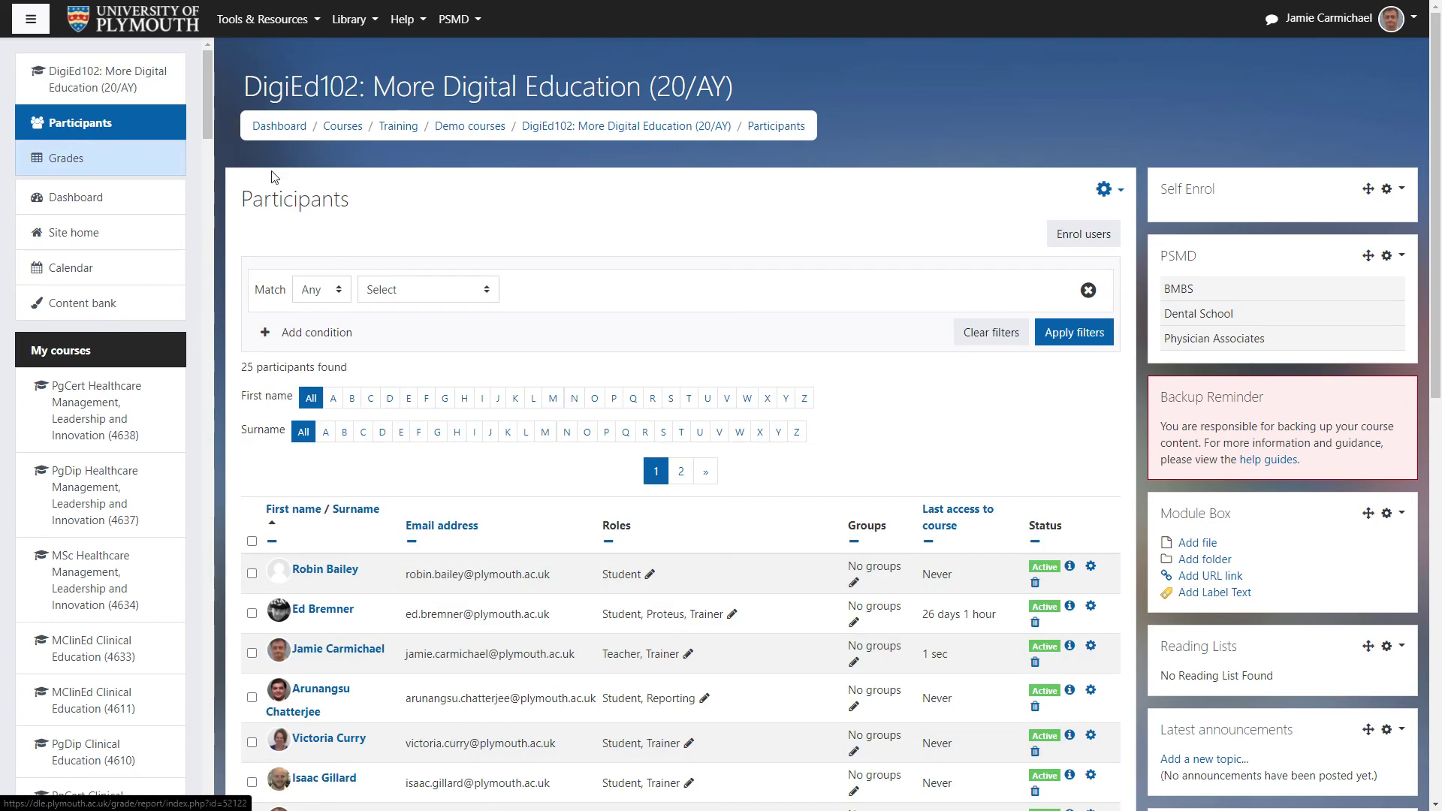
click(1104, 194)
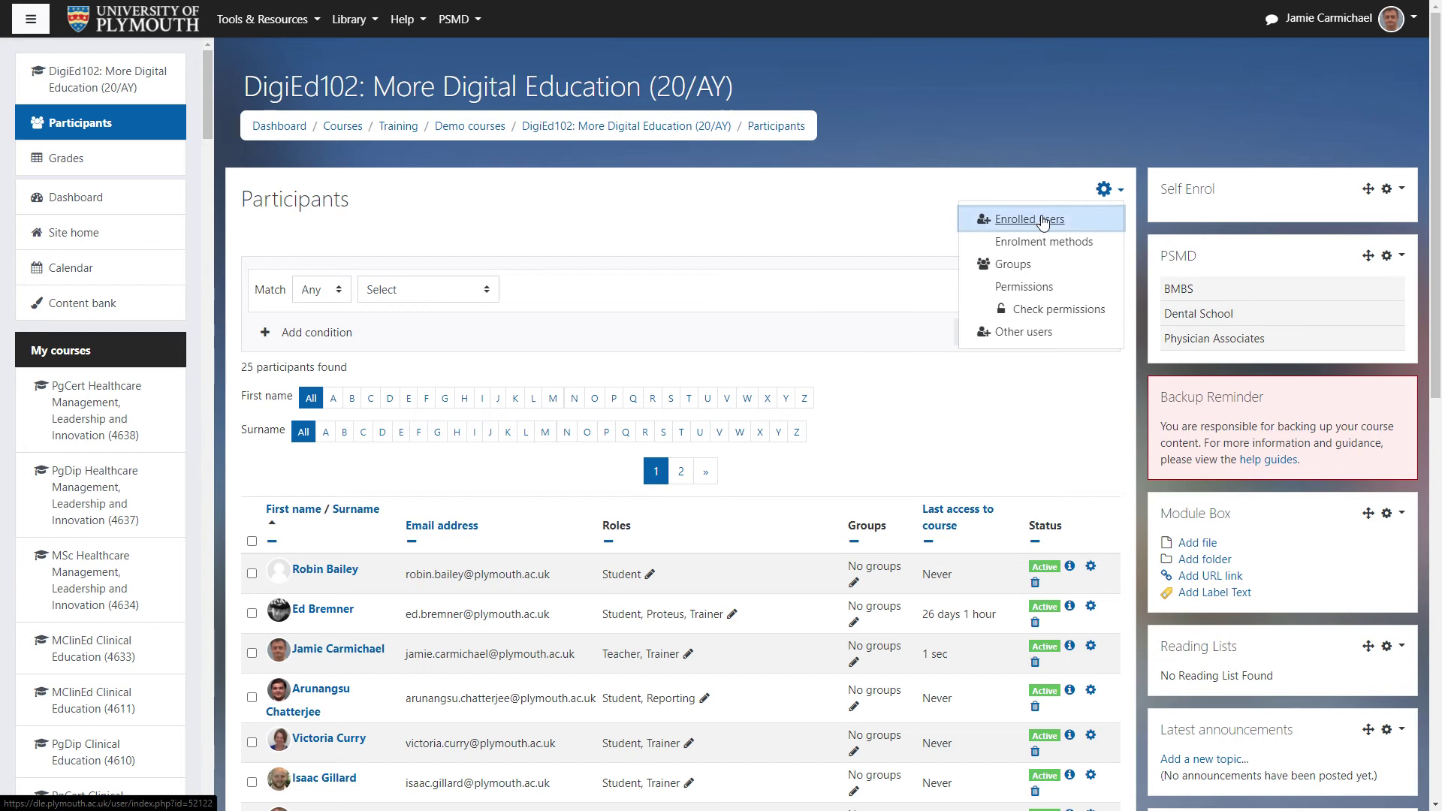
click(1009, 272)
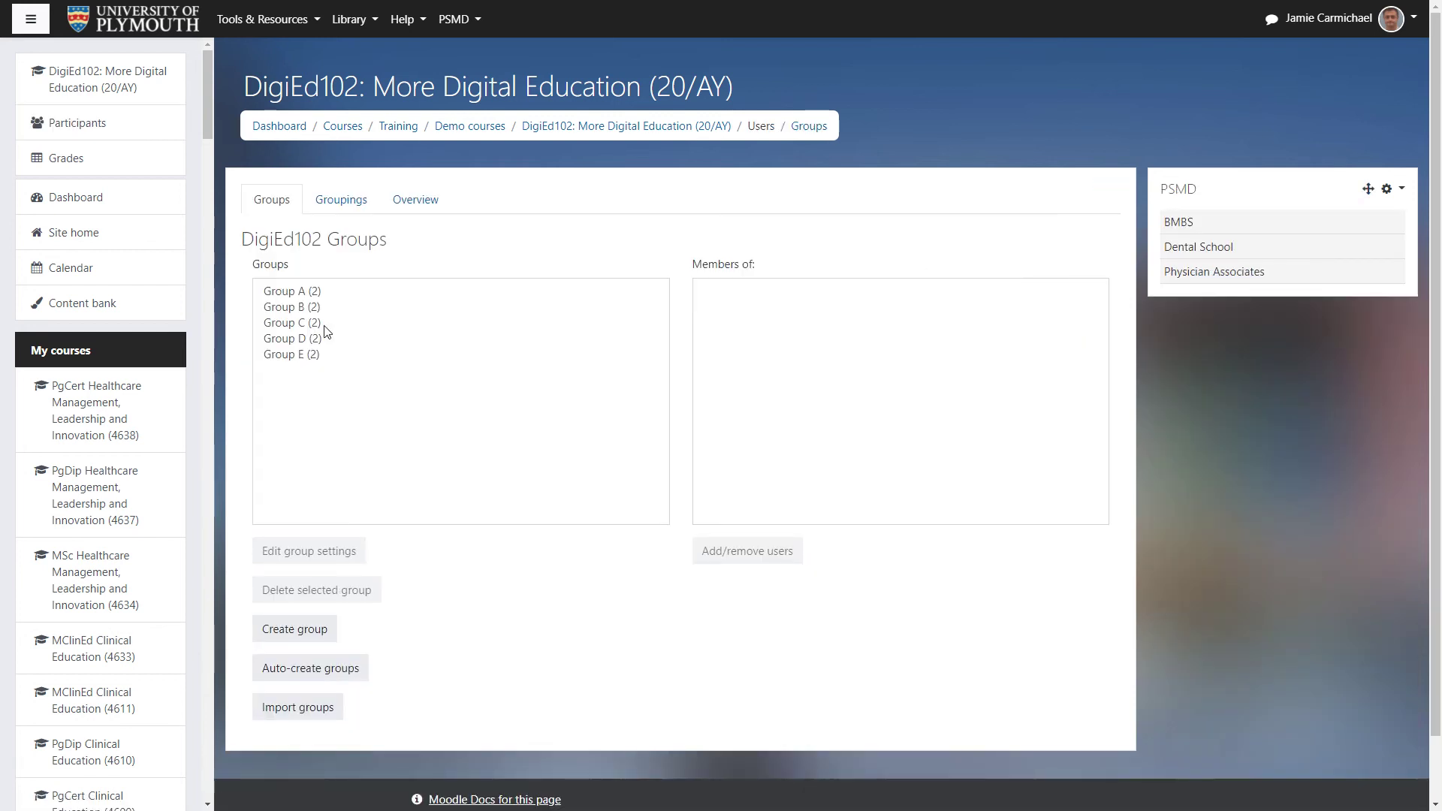
View the members of each group, Group A through Group E, then Group A again
click(302, 295)
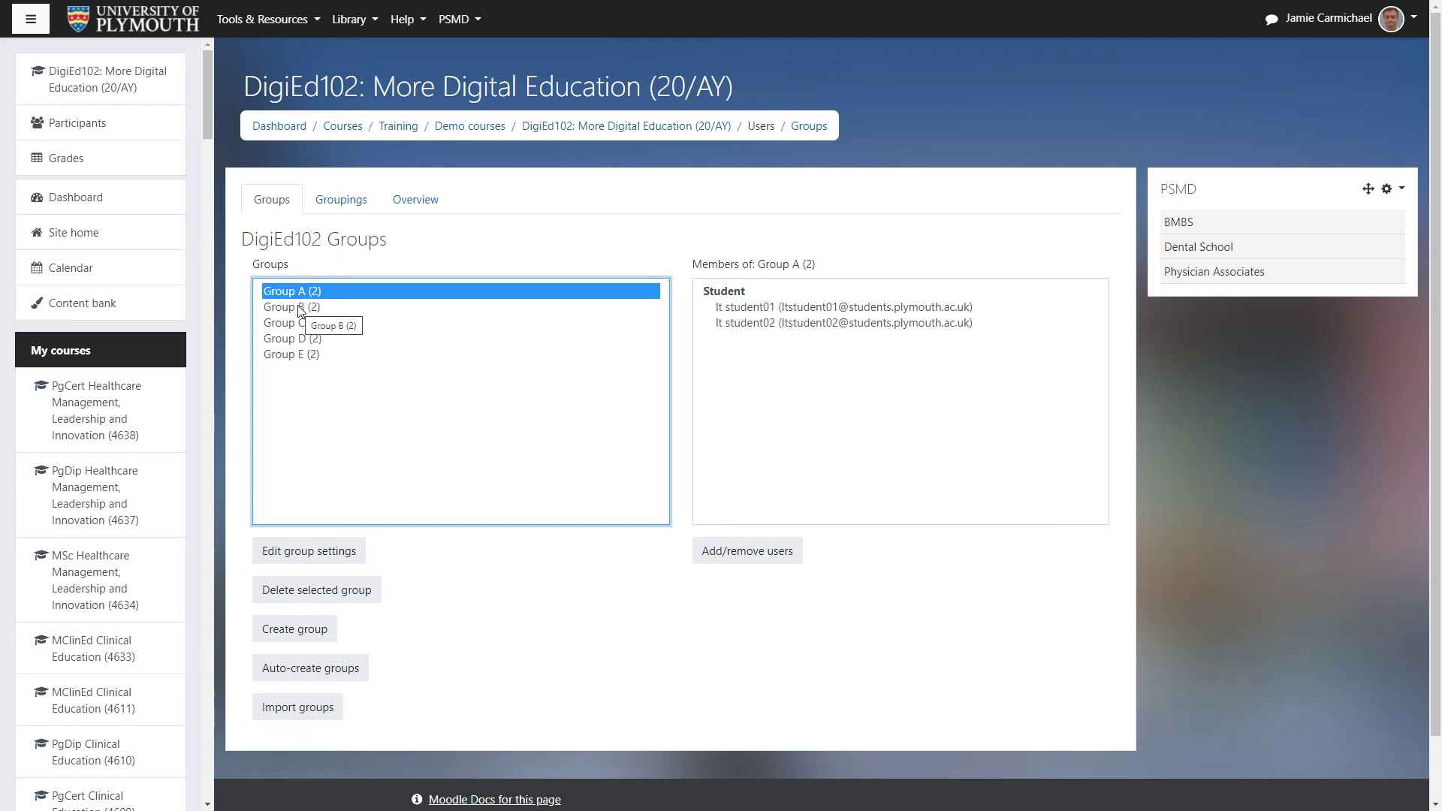
click(300, 308)
click(299, 323)
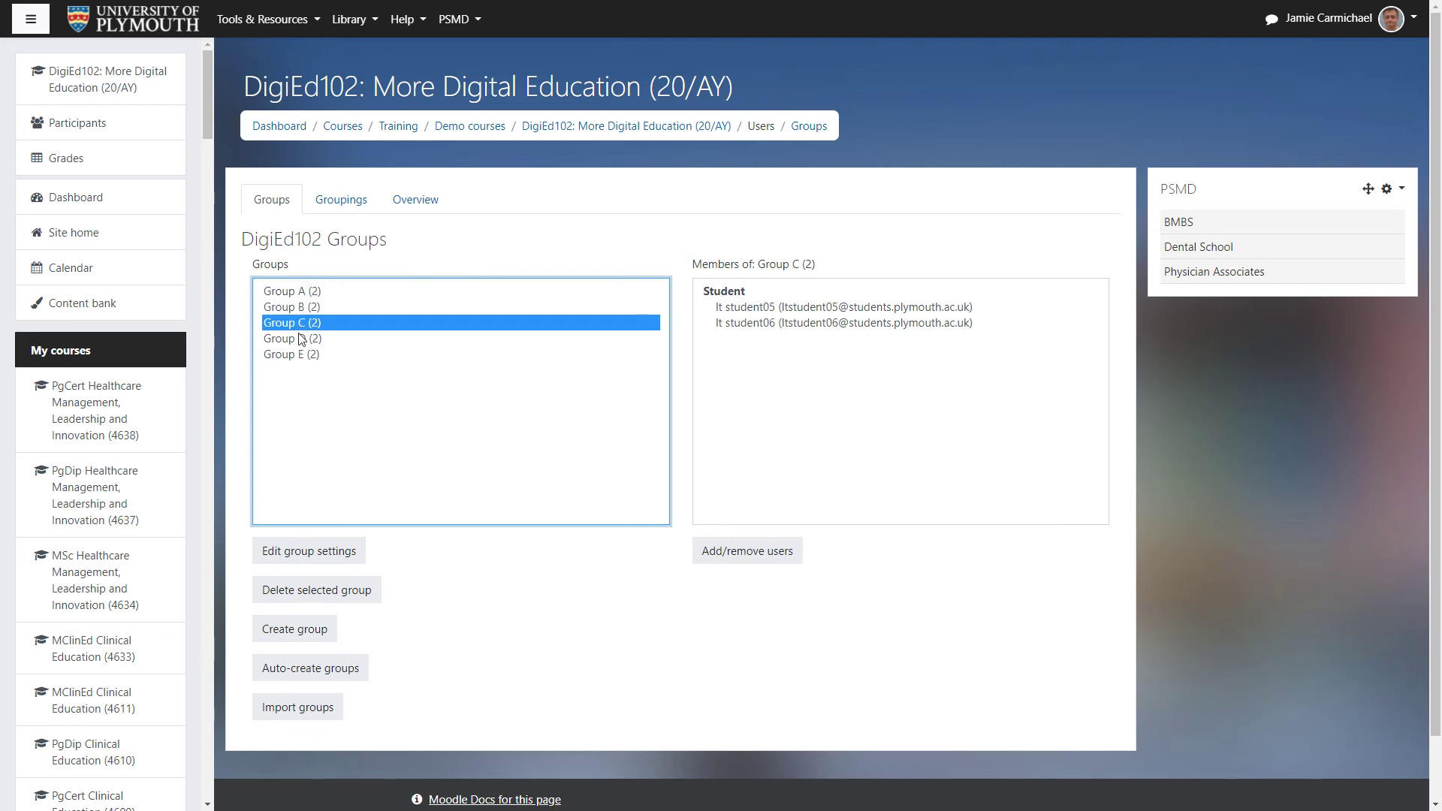
click(299, 338)
click(301, 355)
click(294, 294)
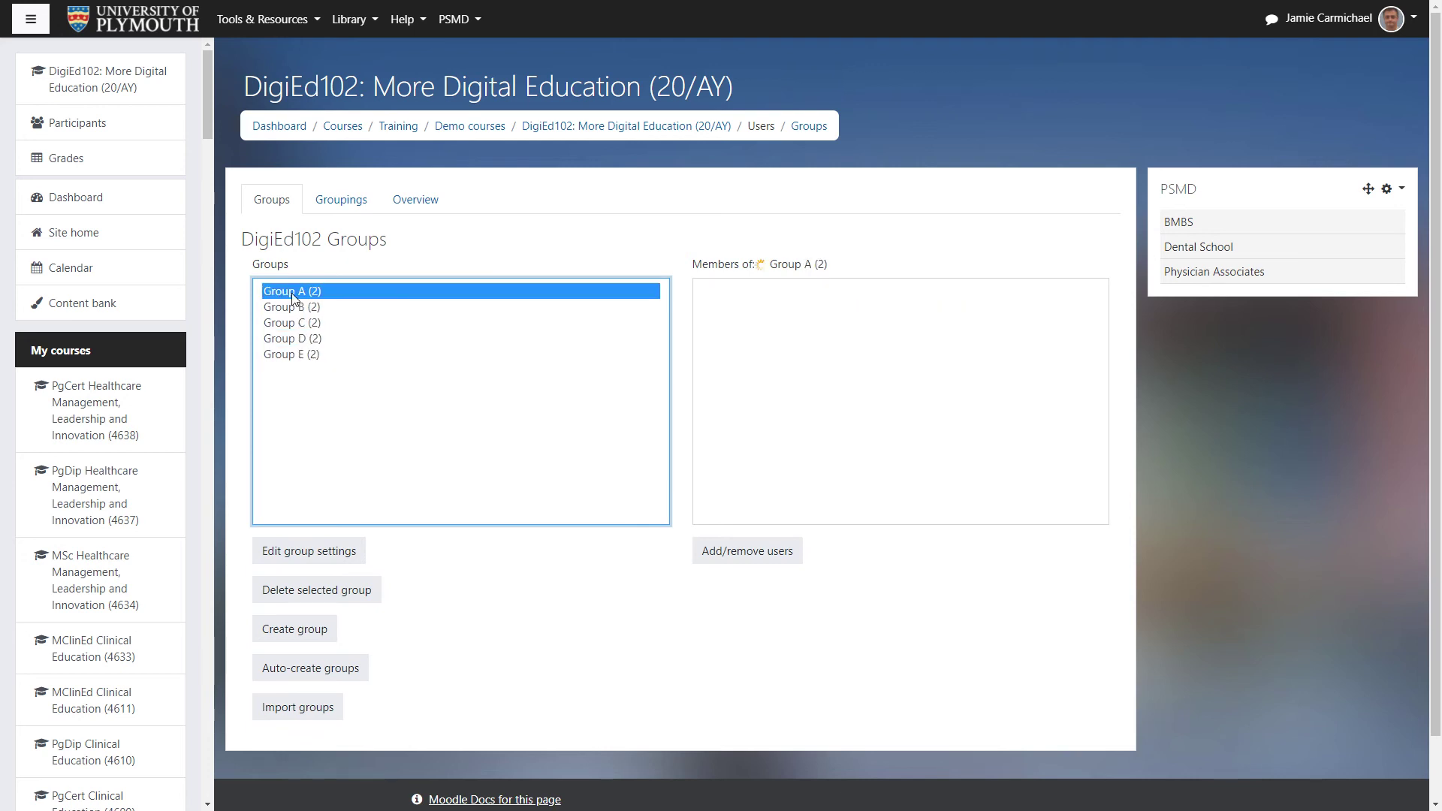
Create and save a new grouping named Team A
click(342, 203)
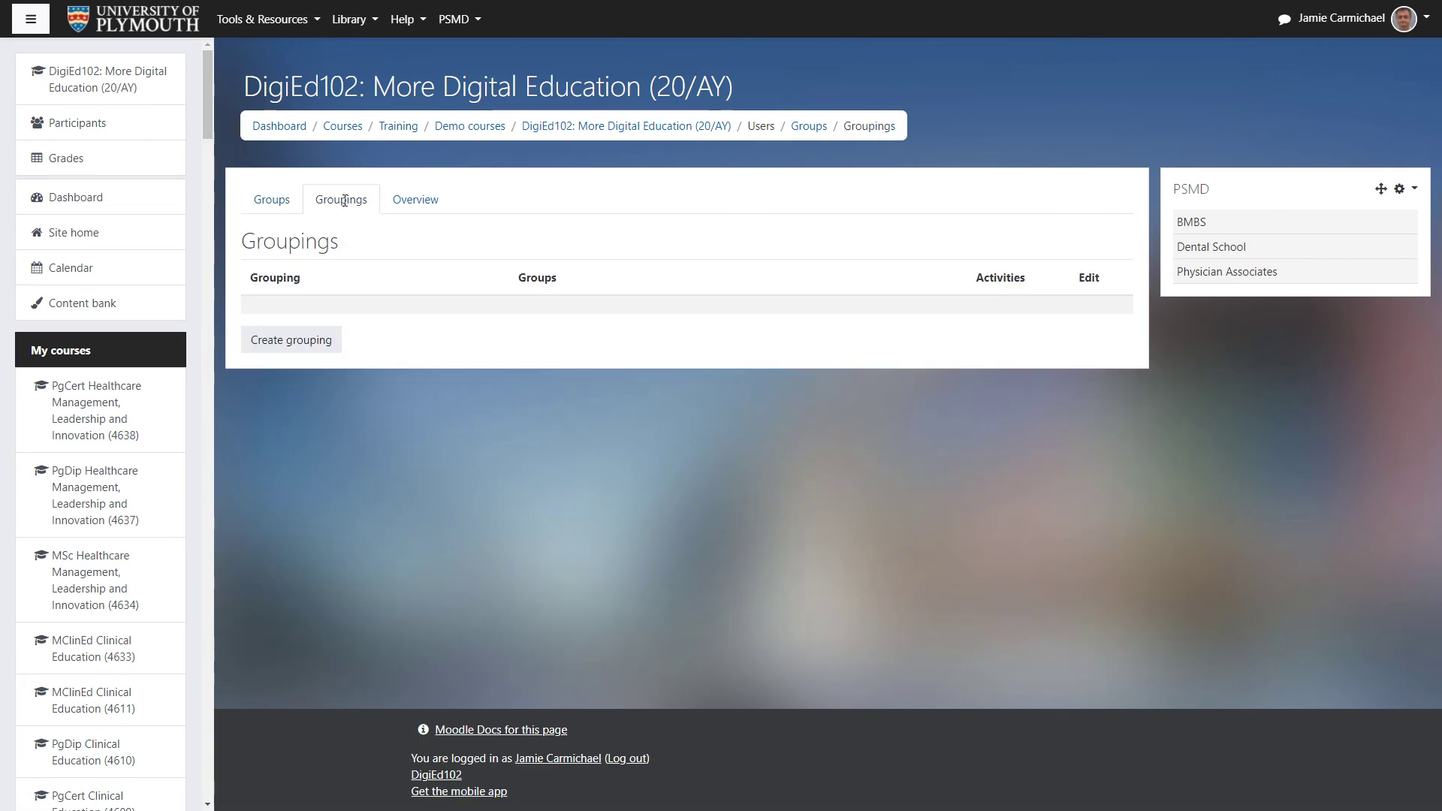
click(286, 346)
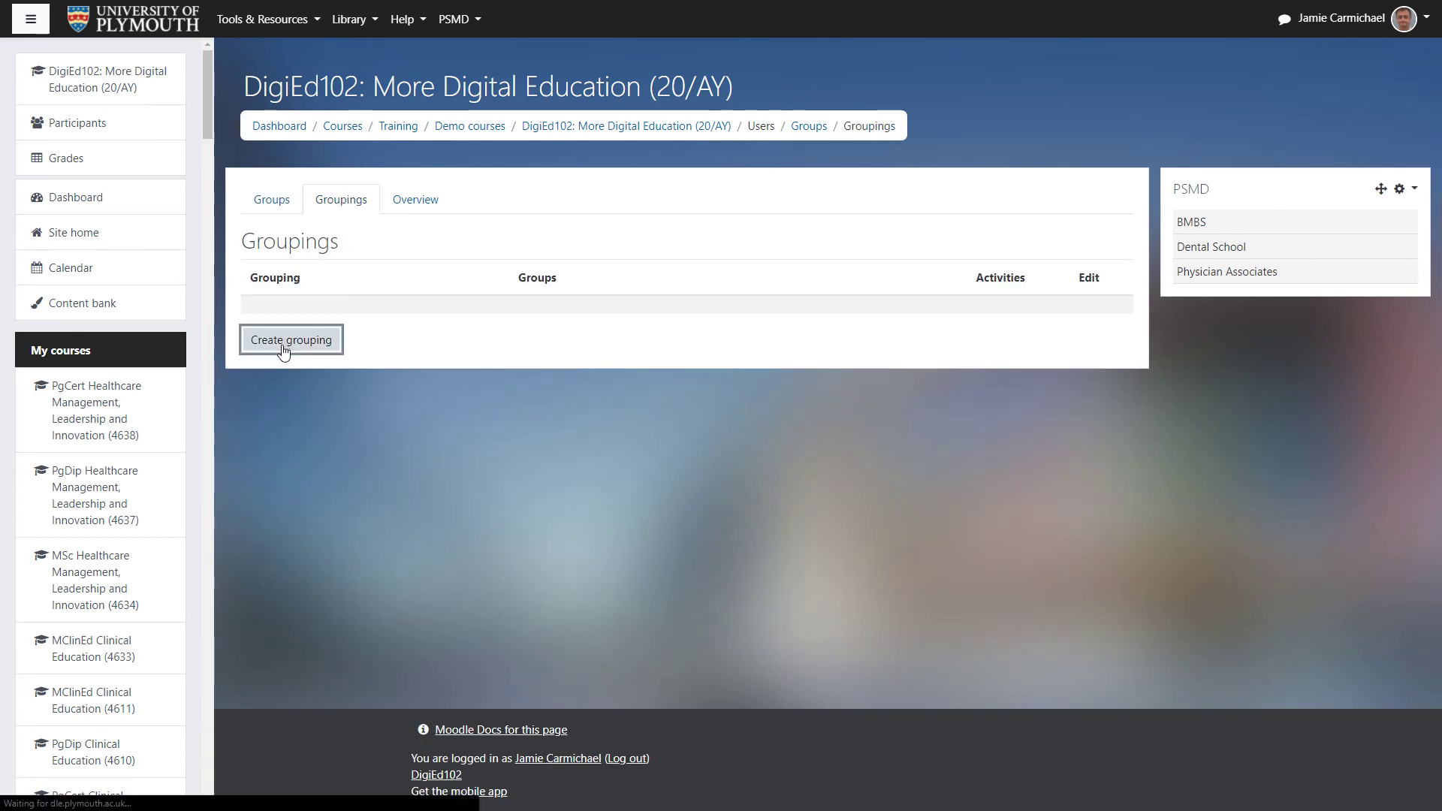
click(575, 272)
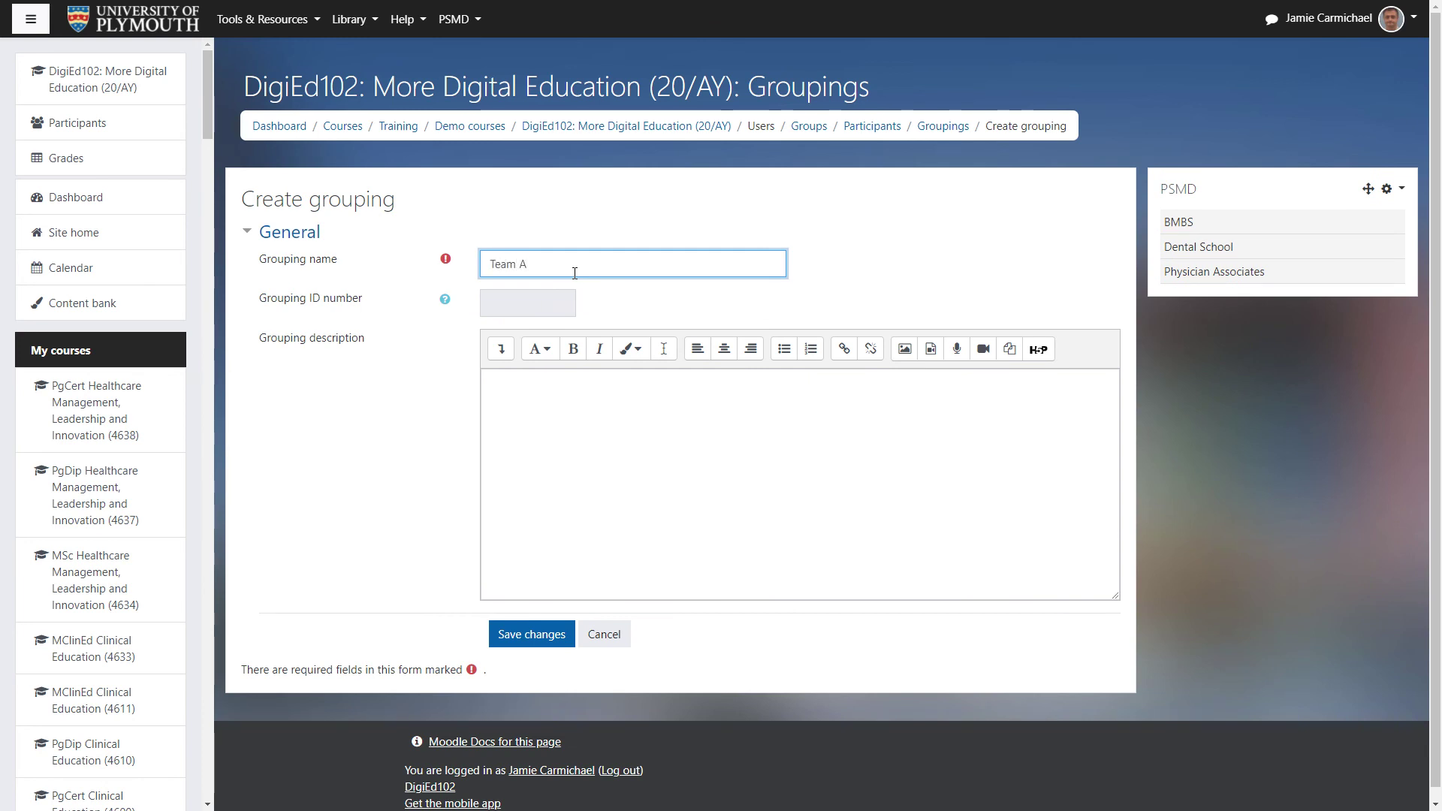
click(546, 643)
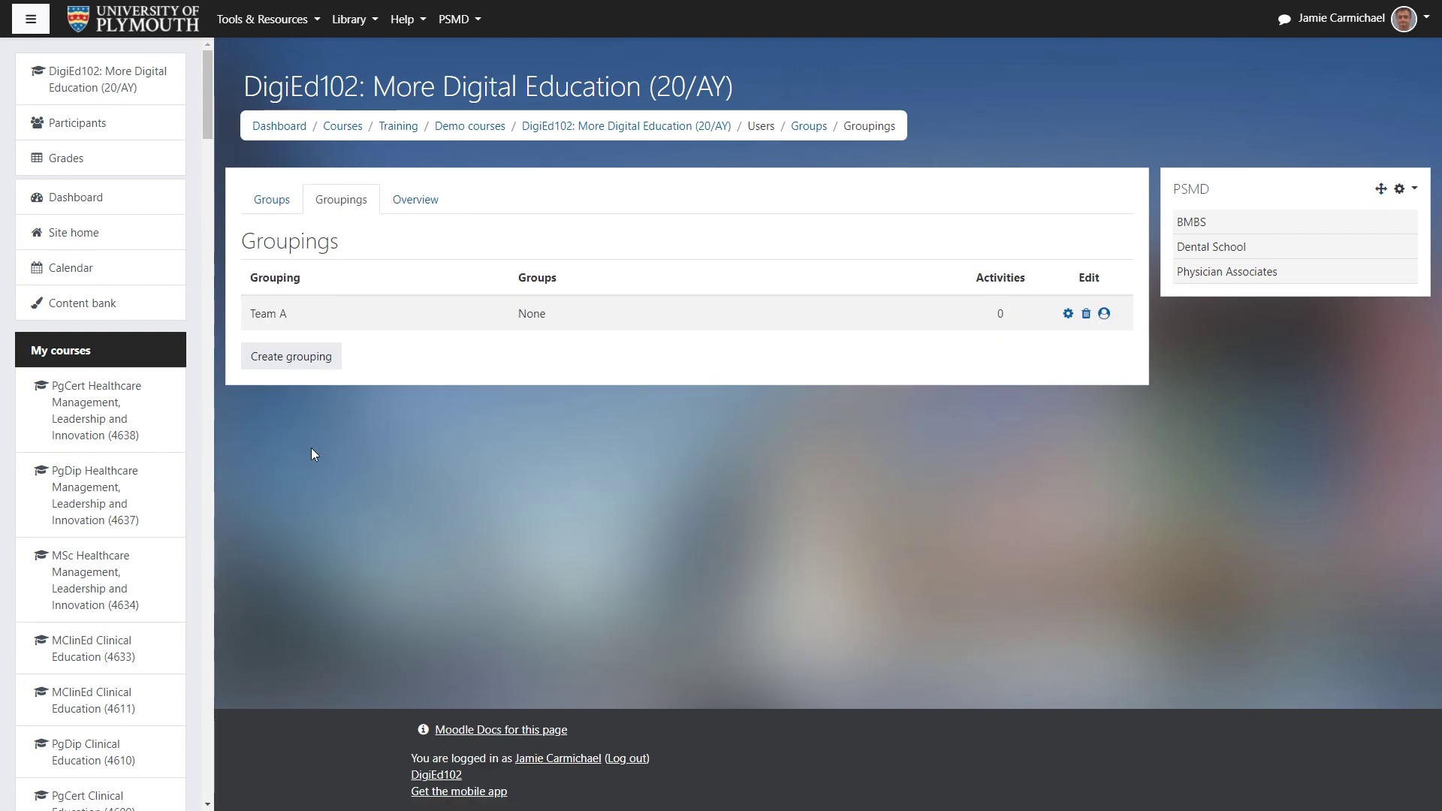
Create and save a second grouping named Team B
click(291, 356)
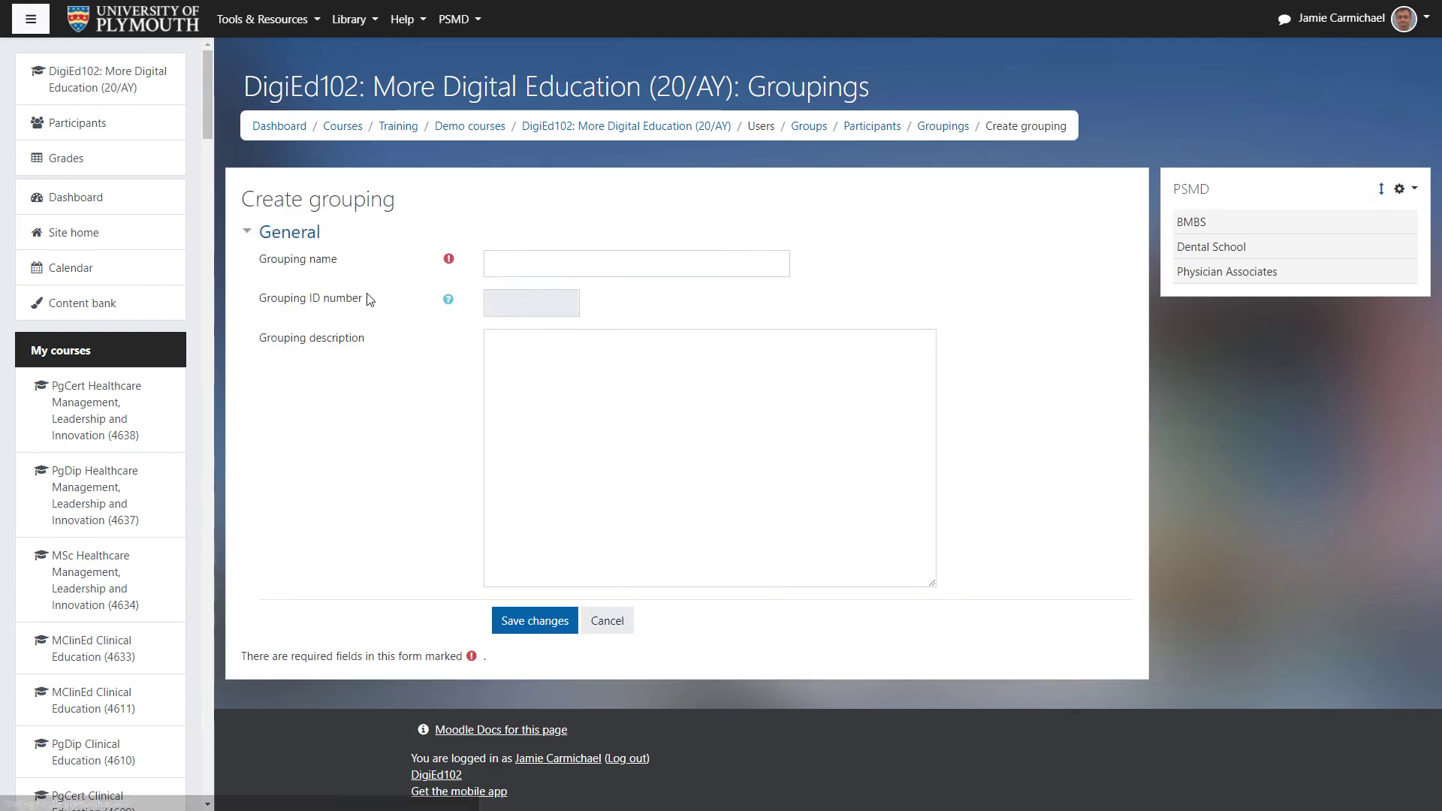
click(532, 266)
text(Team B)
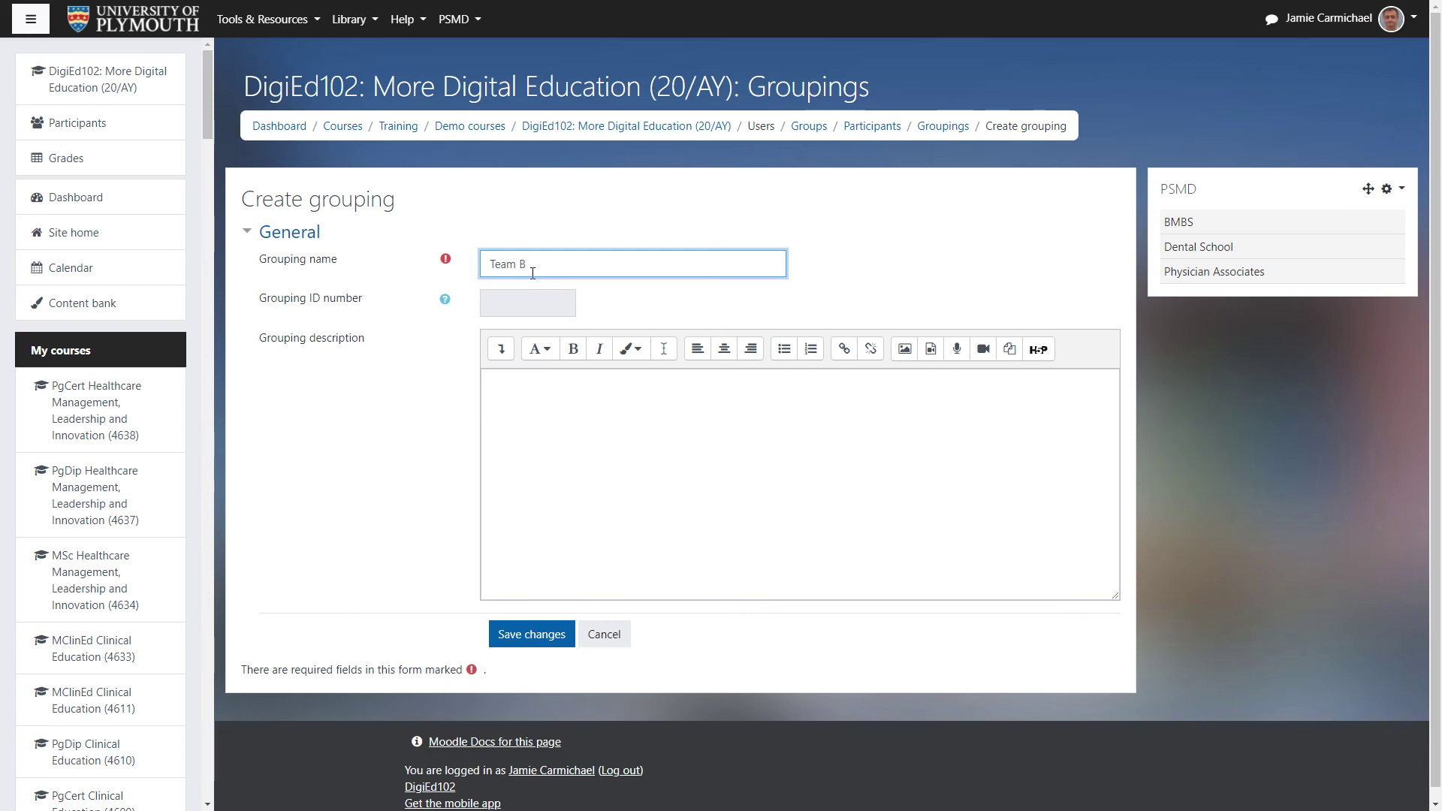
click(531, 626)
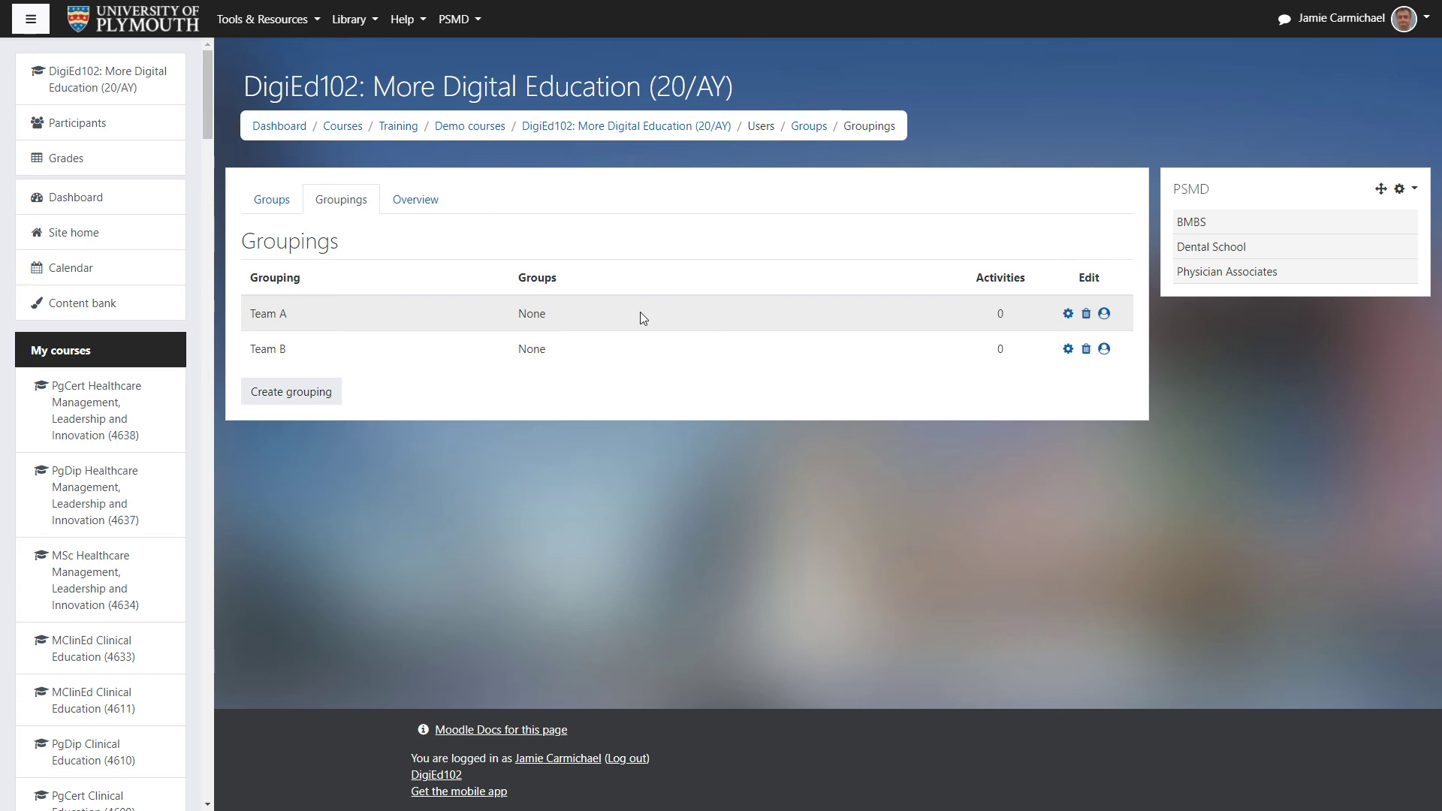
Add Groups A, C and E to the Team A grouping and return to the groupings list
click(1106, 316)
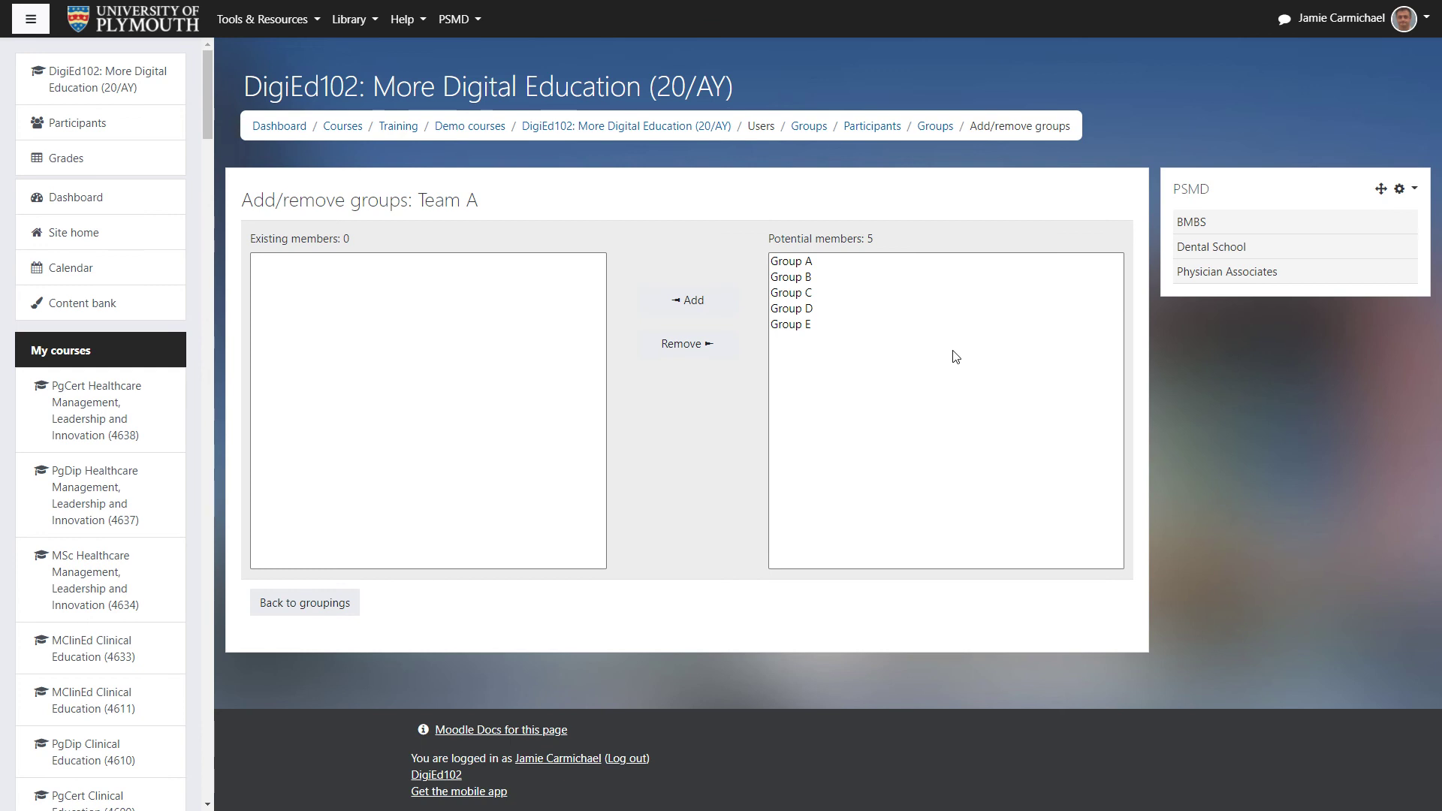
click(788, 268)
click(793, 279)
click(794, 294)
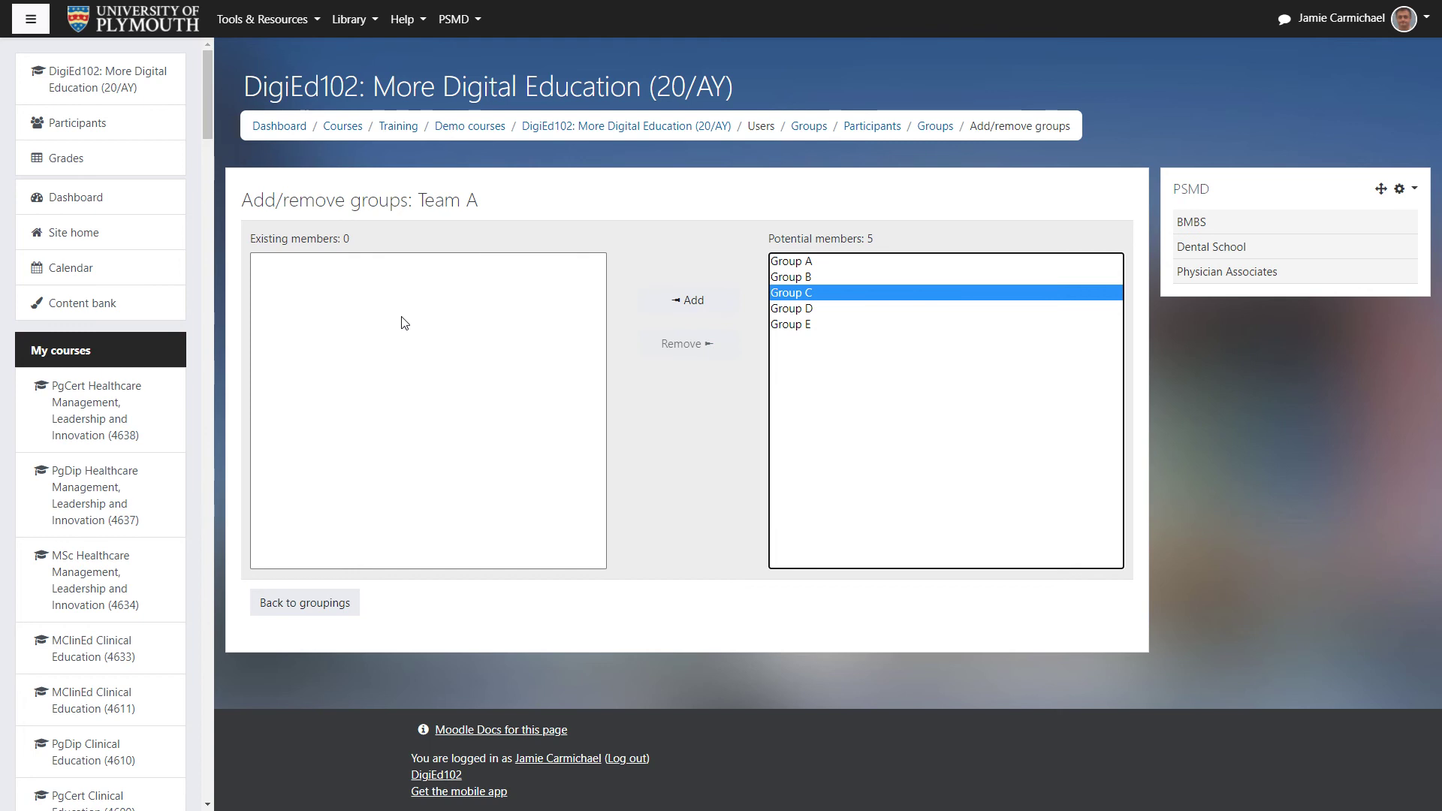
click(823, 263)
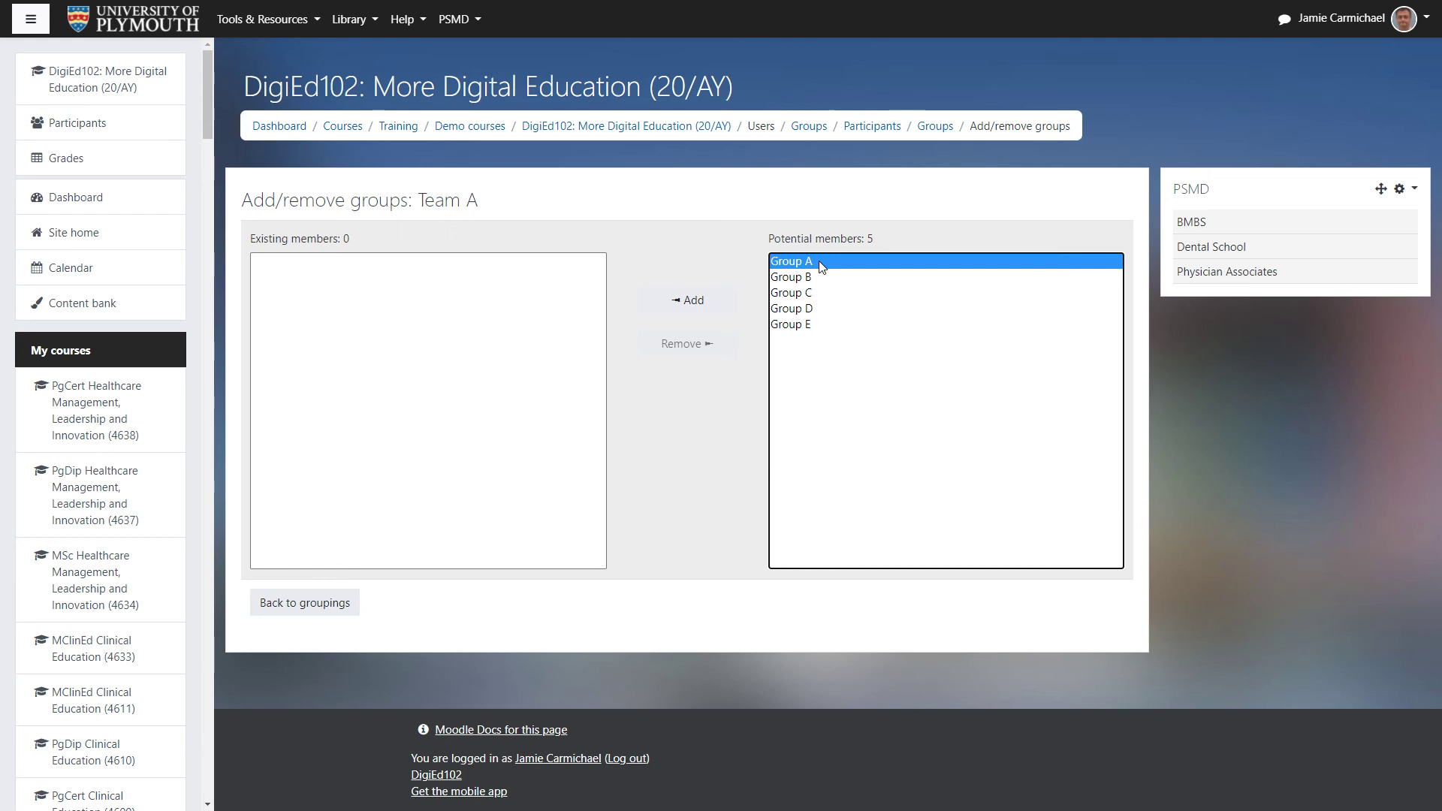
ctrl+click(811, 298)
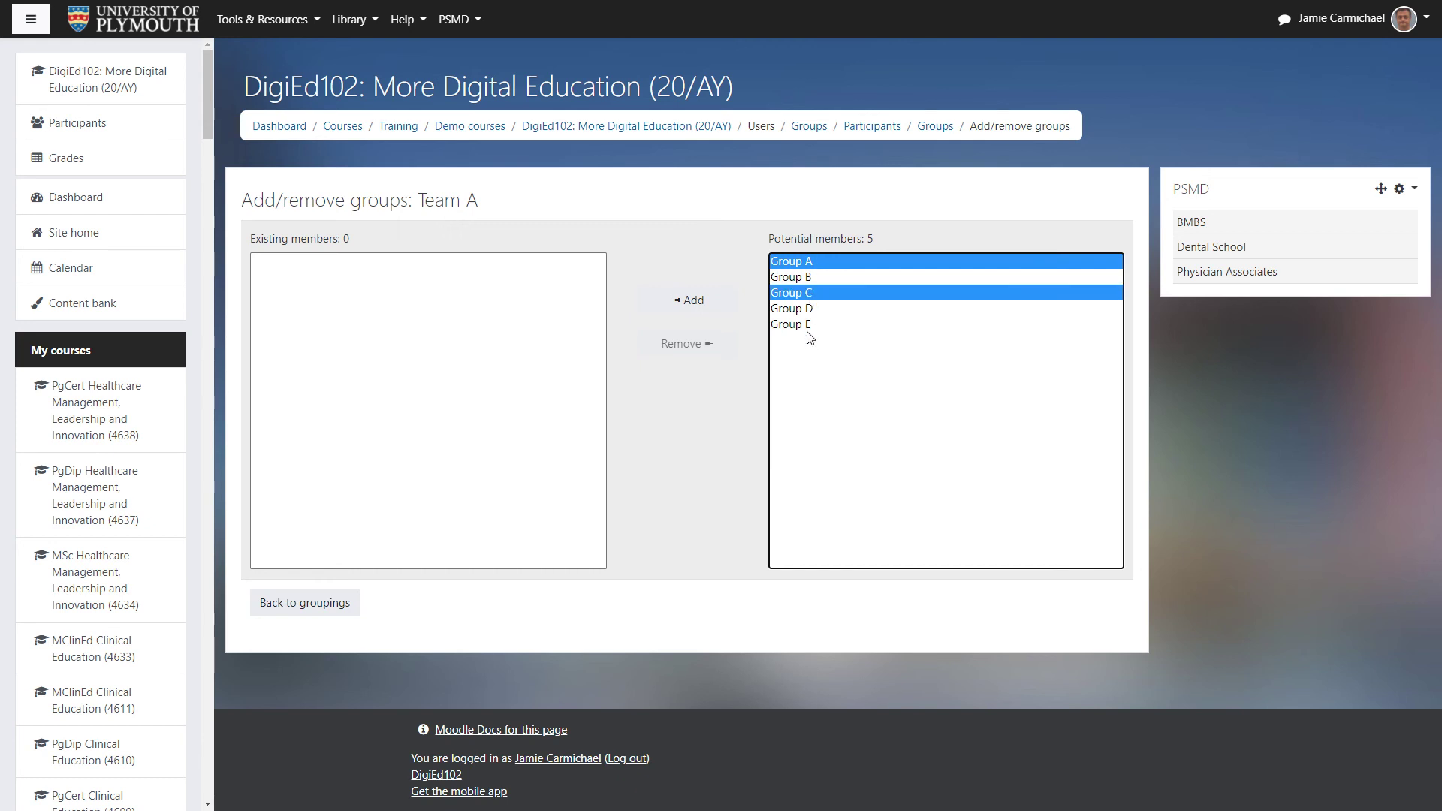
ctrl+click(807, 327)
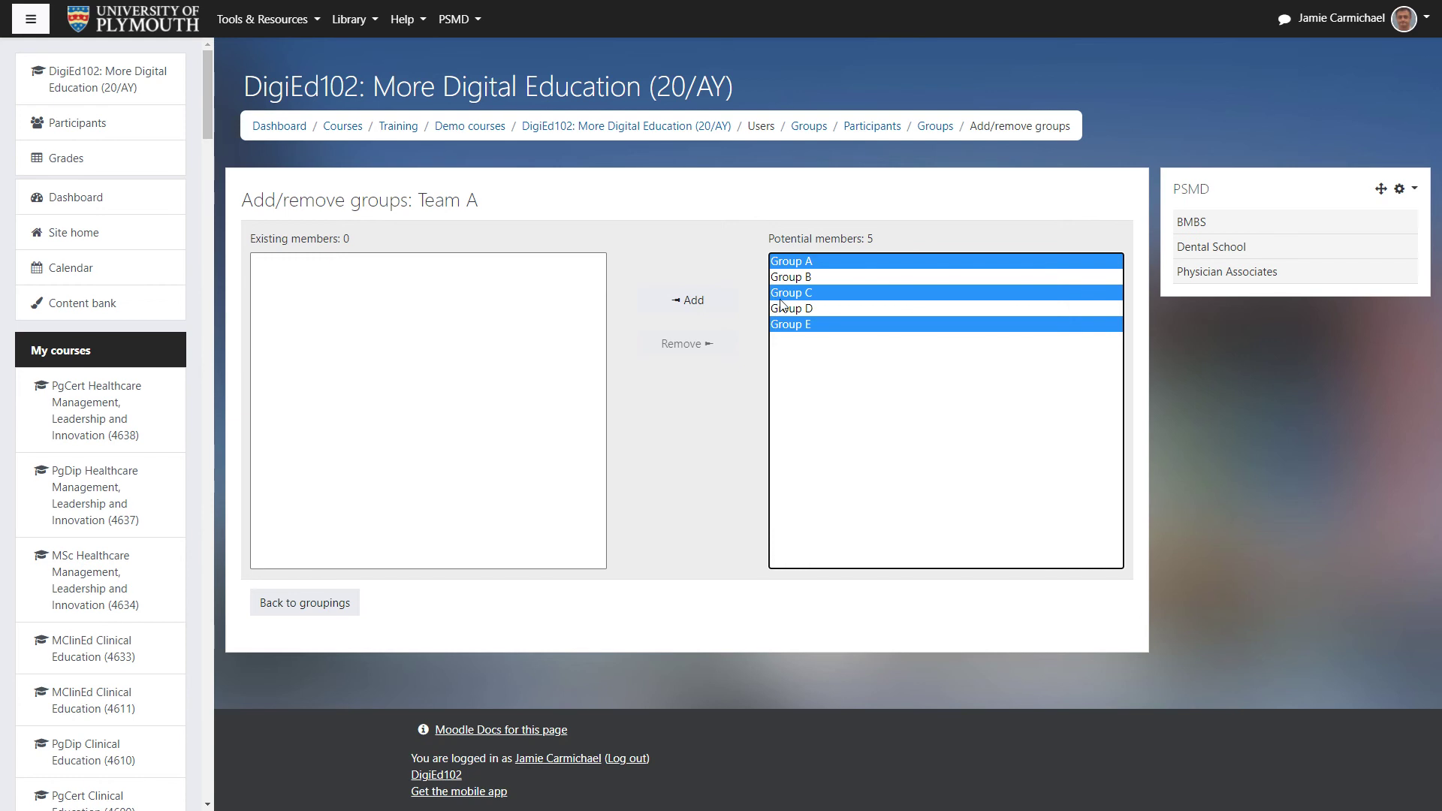
click(700, 308)
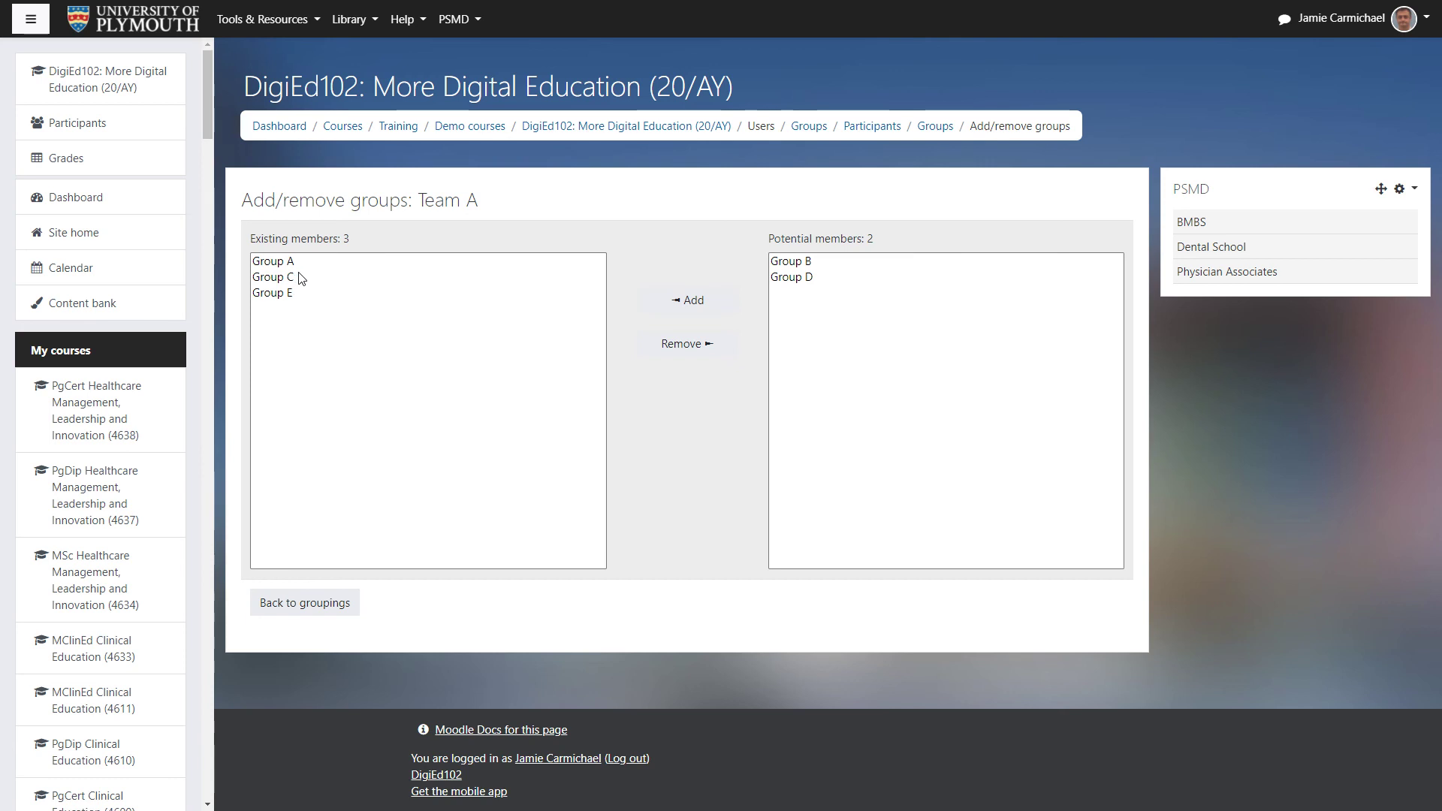
click(318, 606)
click(316, 607)
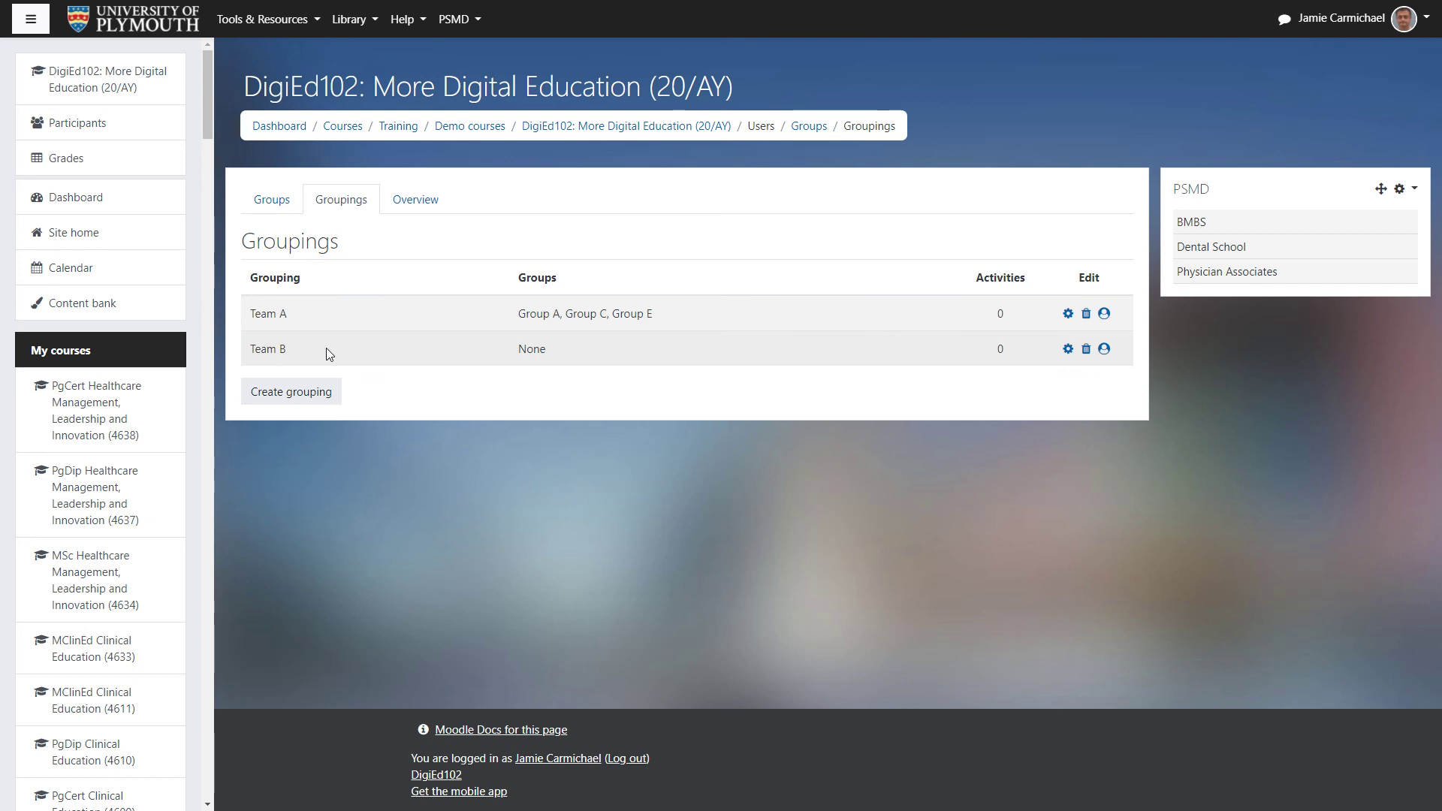
Add Groups B and D to the Team B grouping
click(1104, 349)
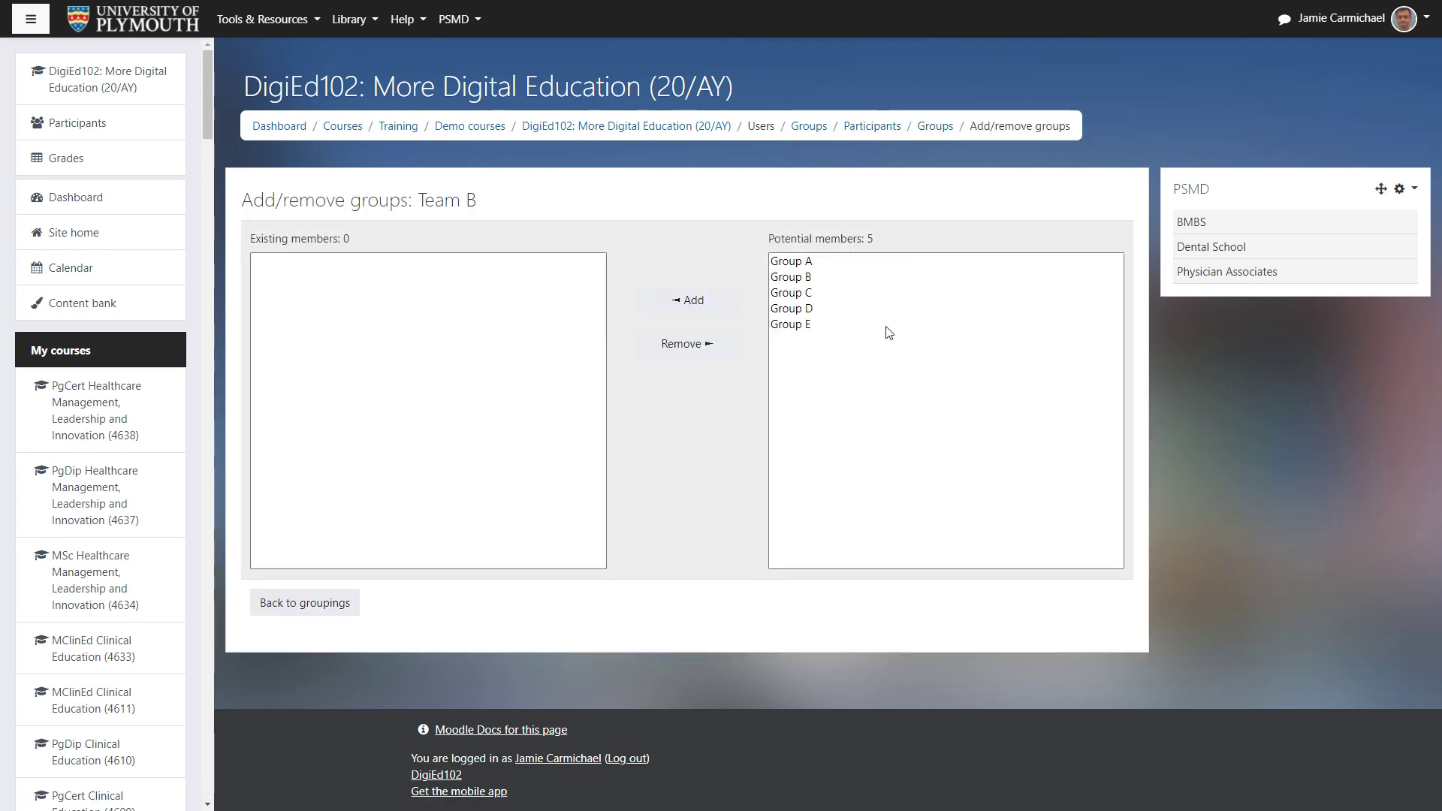
click(803, 281)
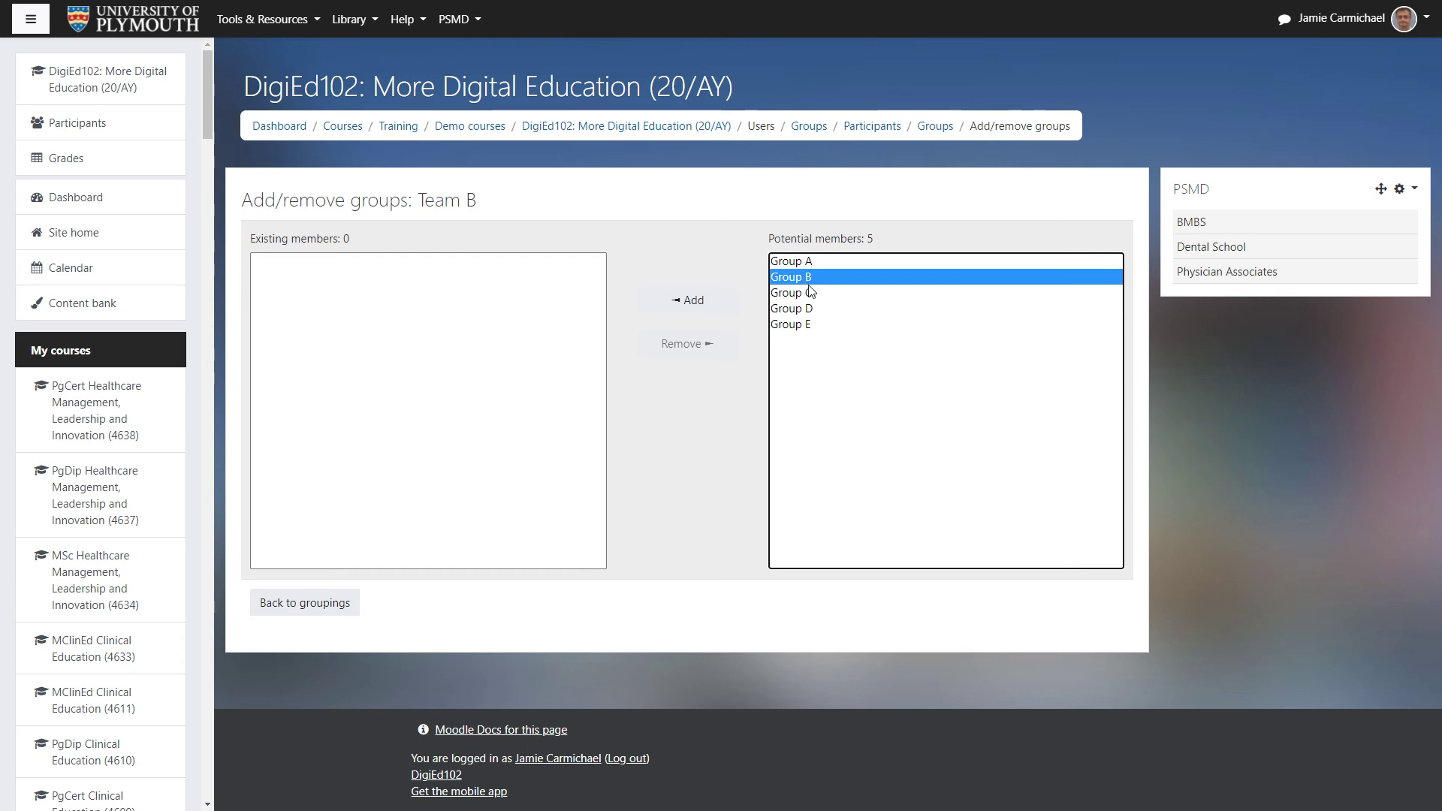
ctrl+click(801, 309)
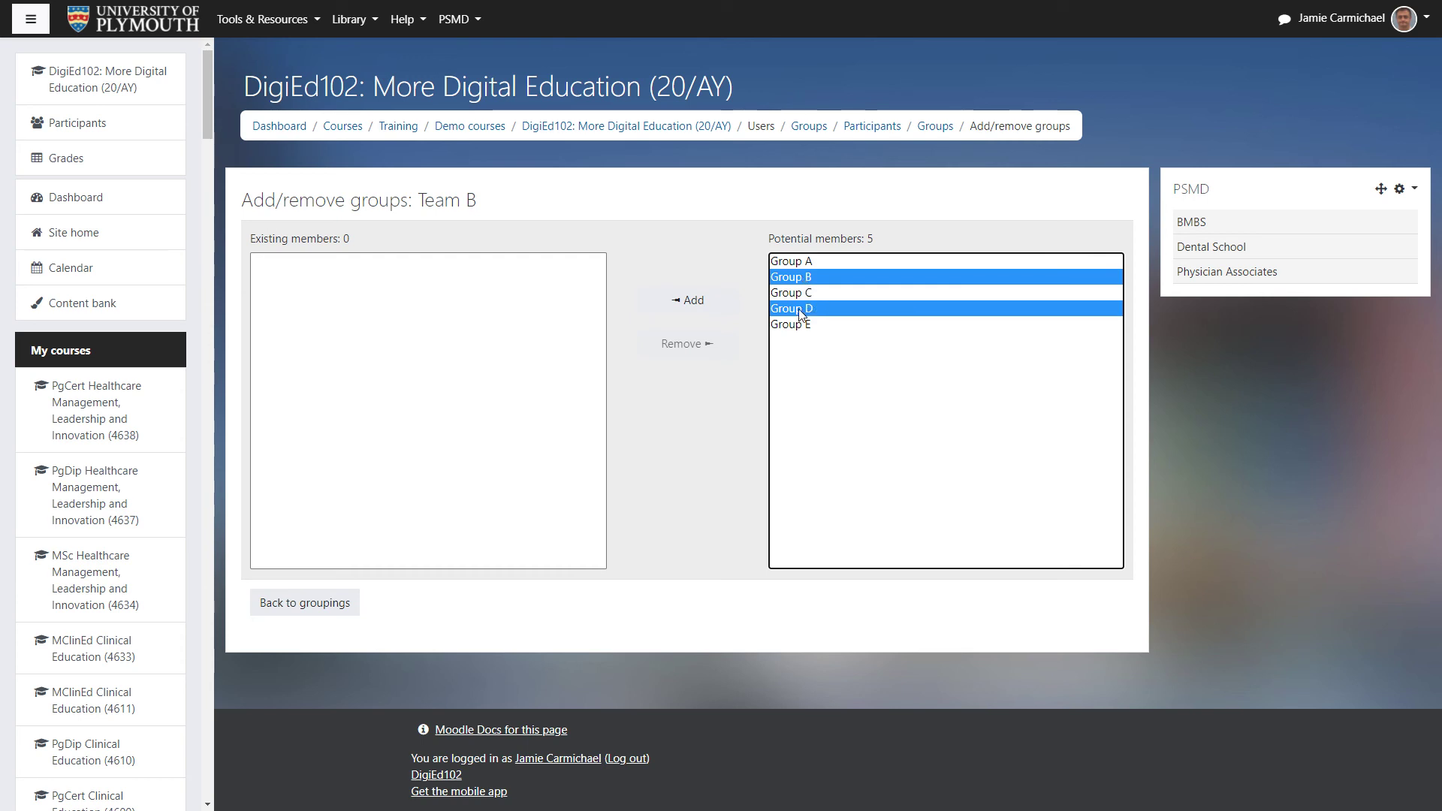
click(690, 310)
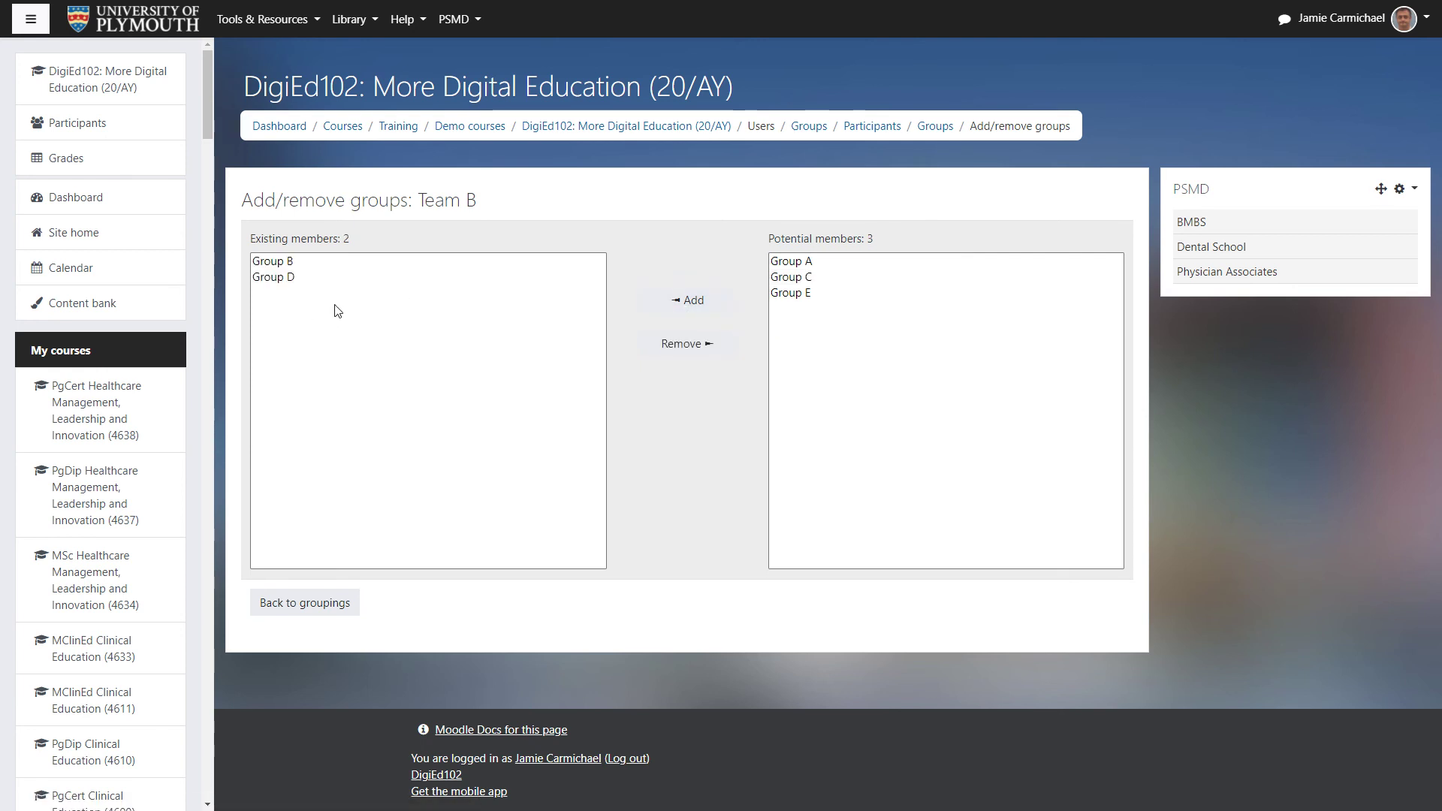
Return to the DigiEd102 course page and open the edit menu of Test Workshop for Team A
click(331, 603)
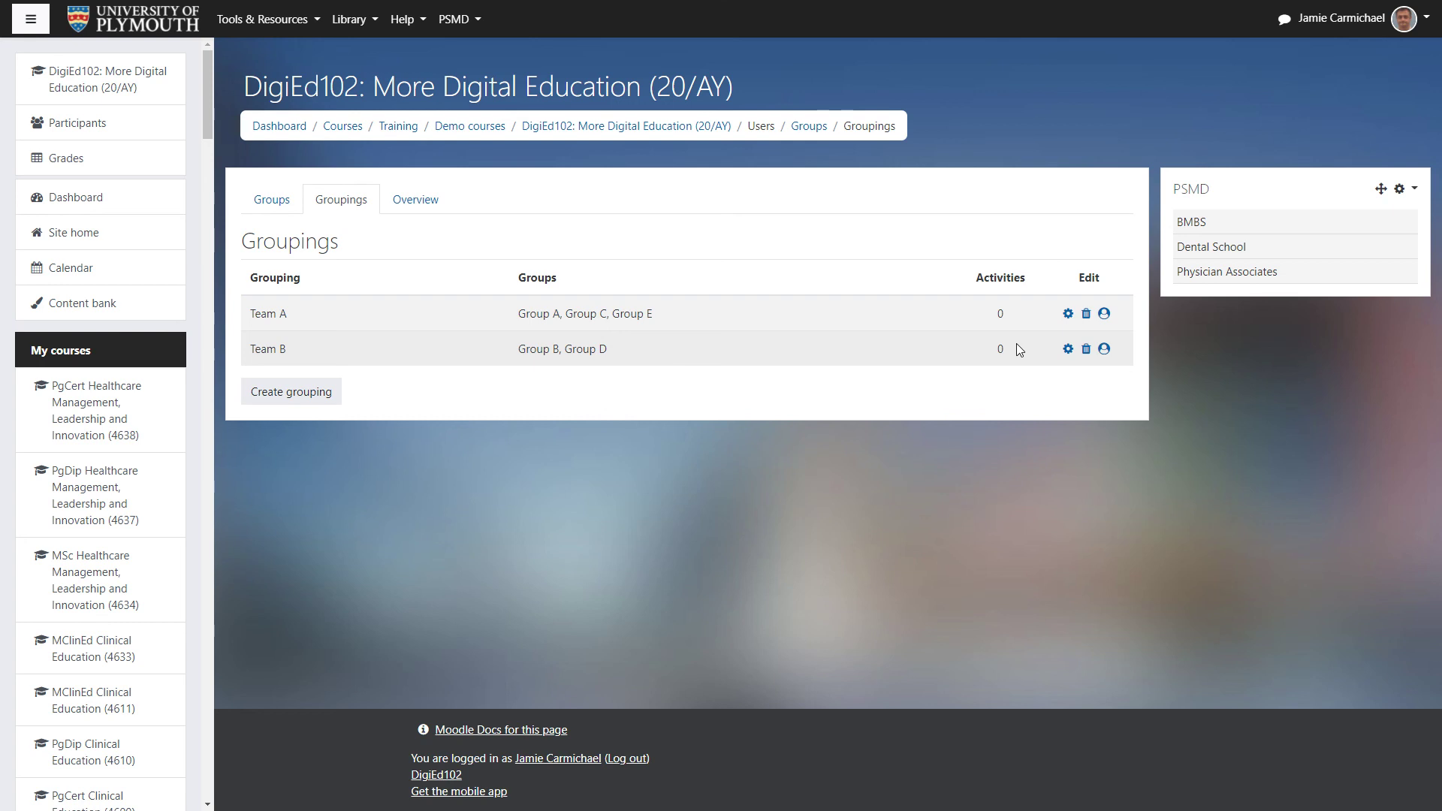
click(123, 89)
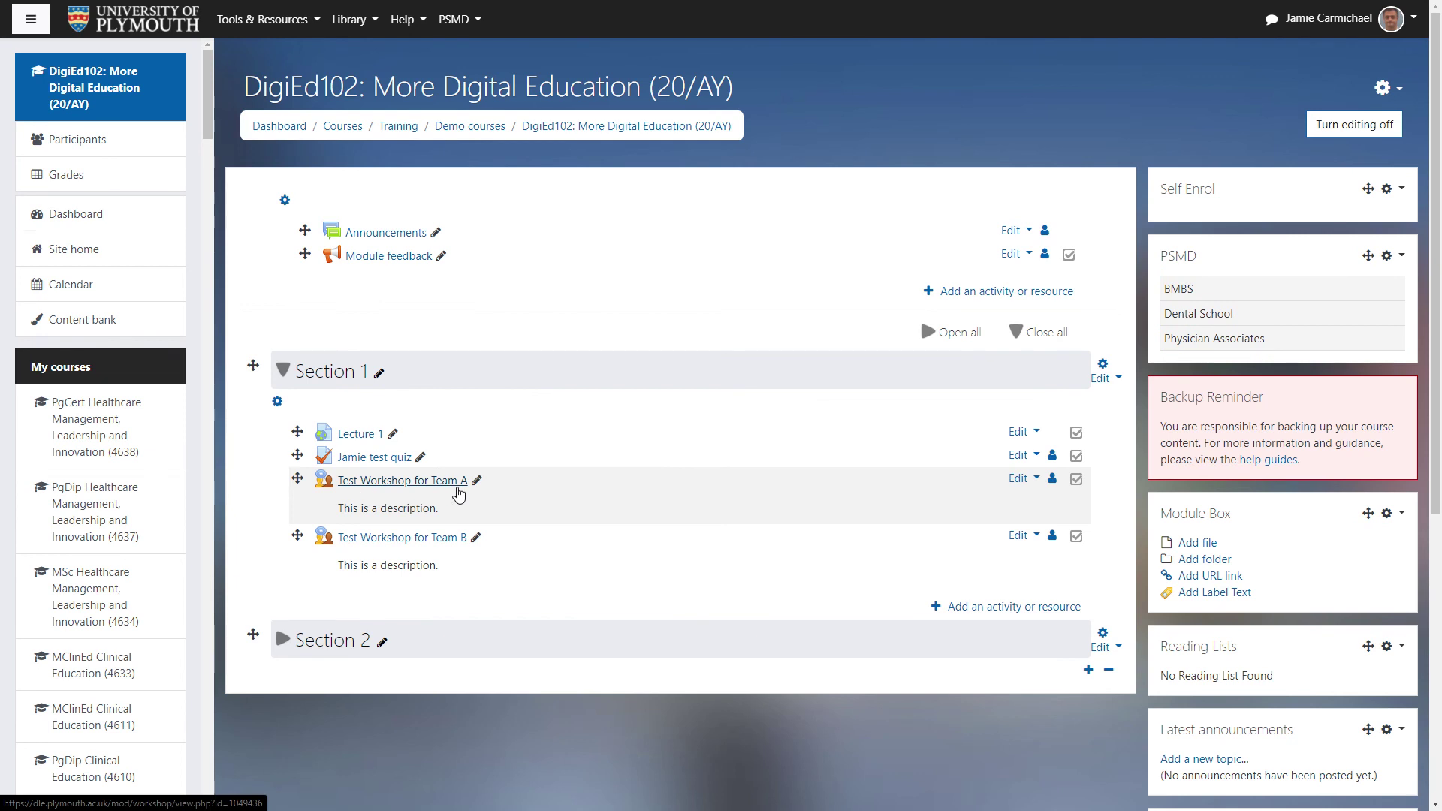
click(1018, 479)
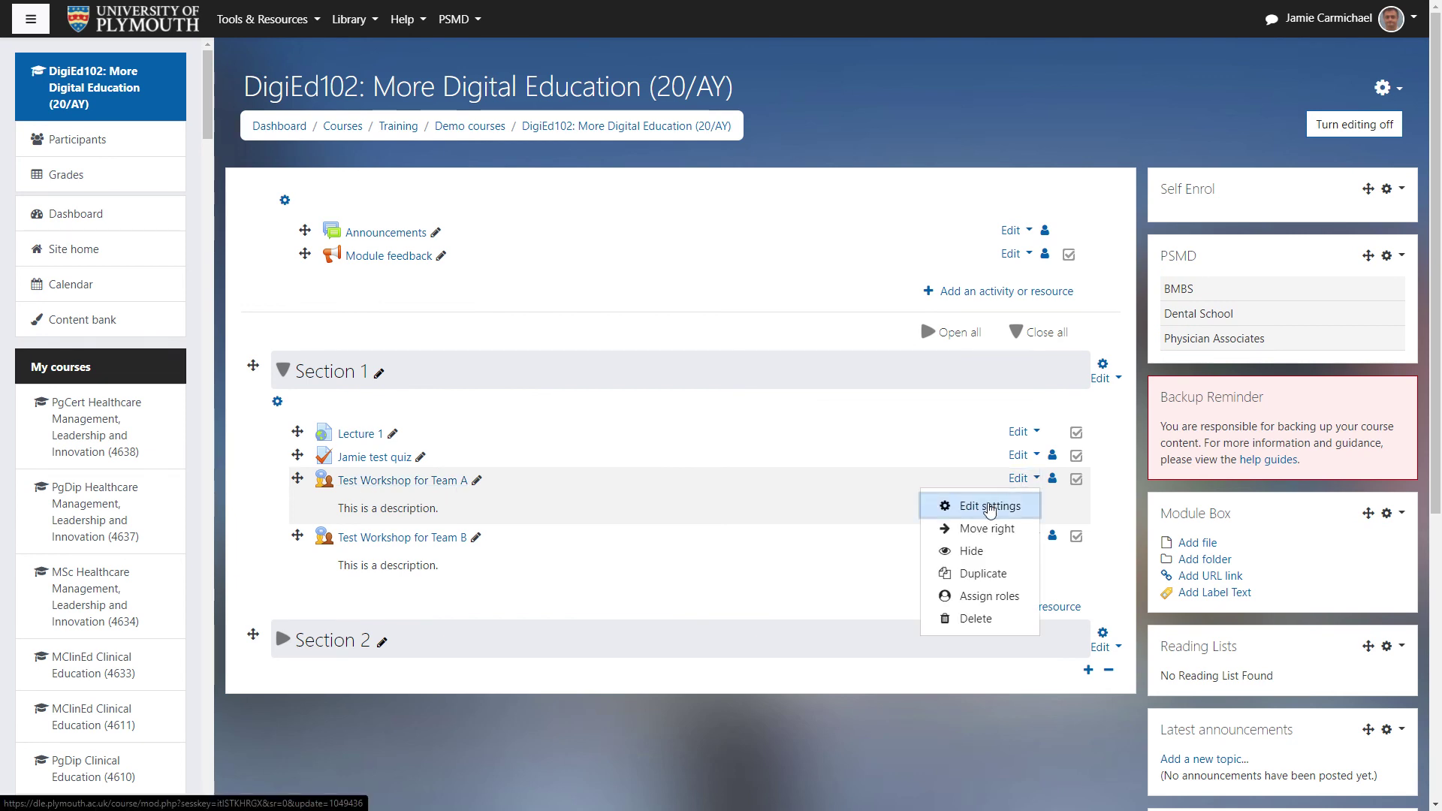
Set Test Workshop for Team A's group mode to Separate groups
click(990, 507)
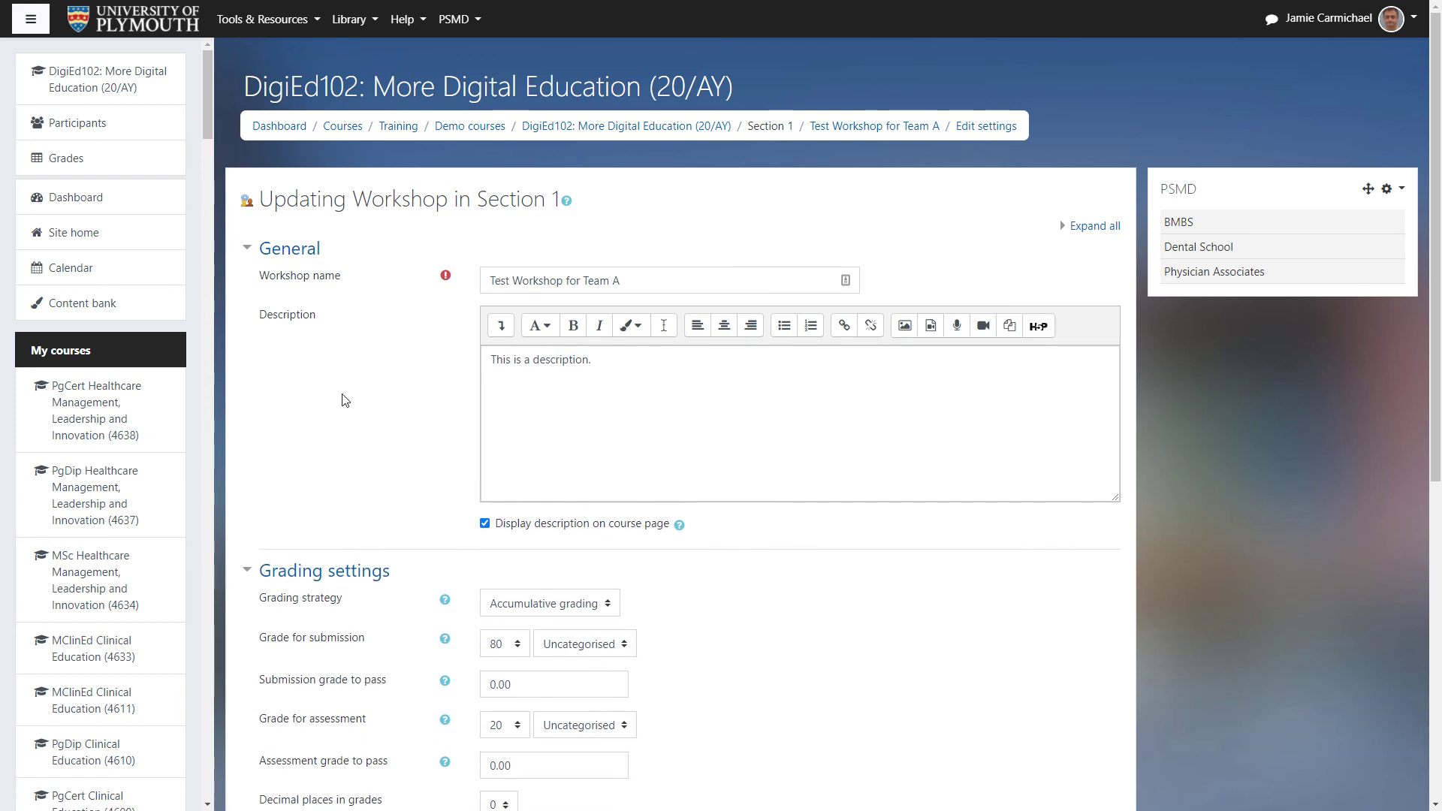
scroll(341, 400, down, 7)
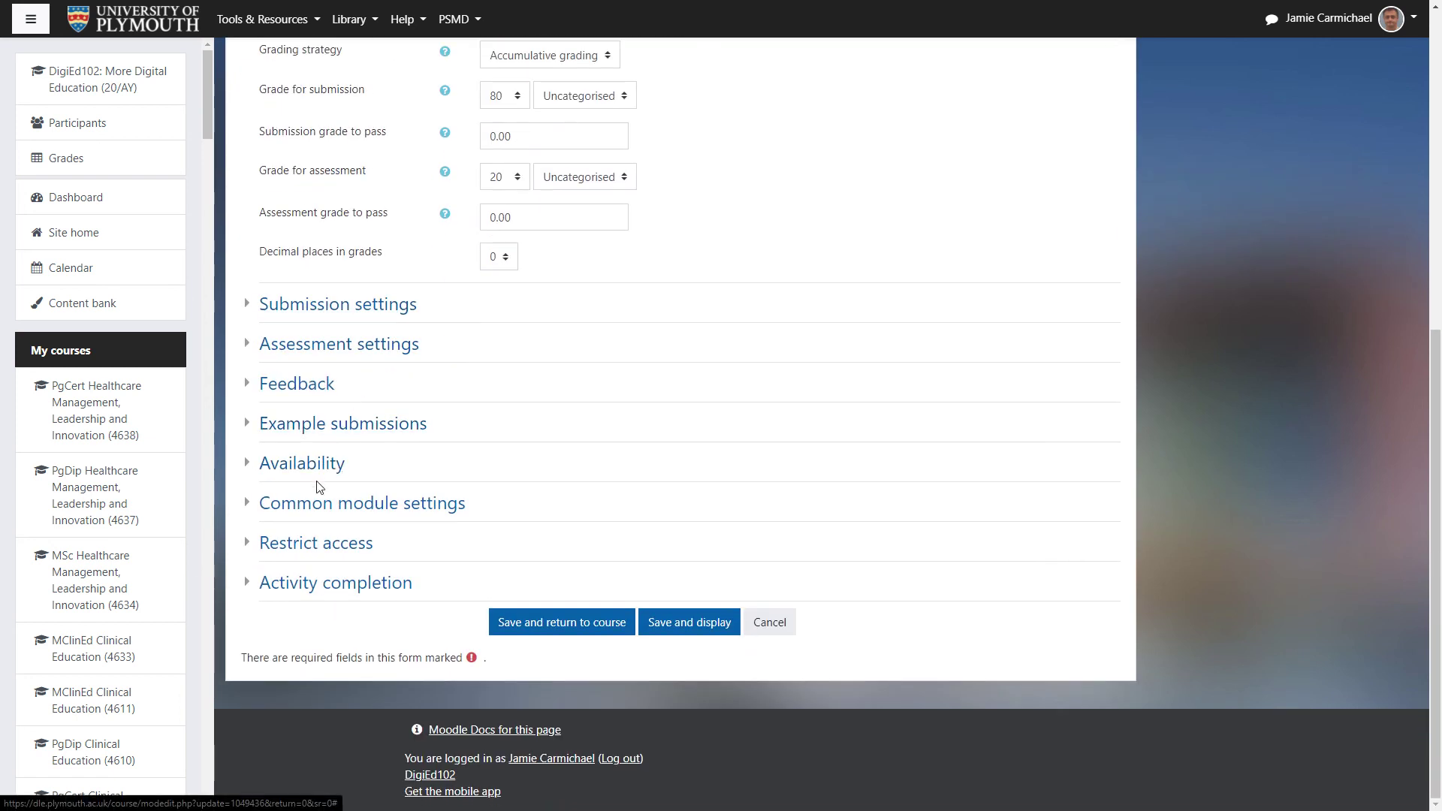
click(325, 503)
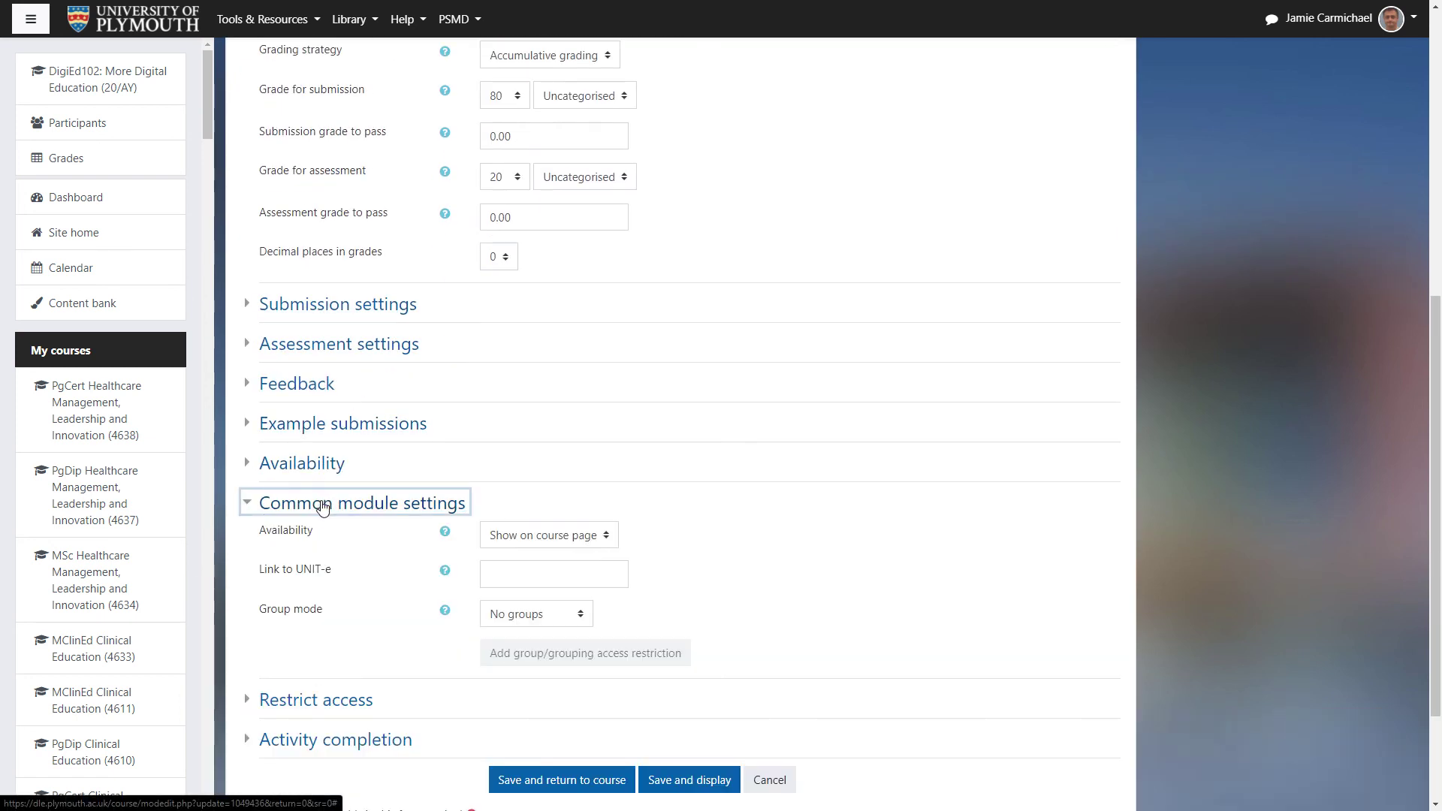
scroll(370, 608, down, 3)
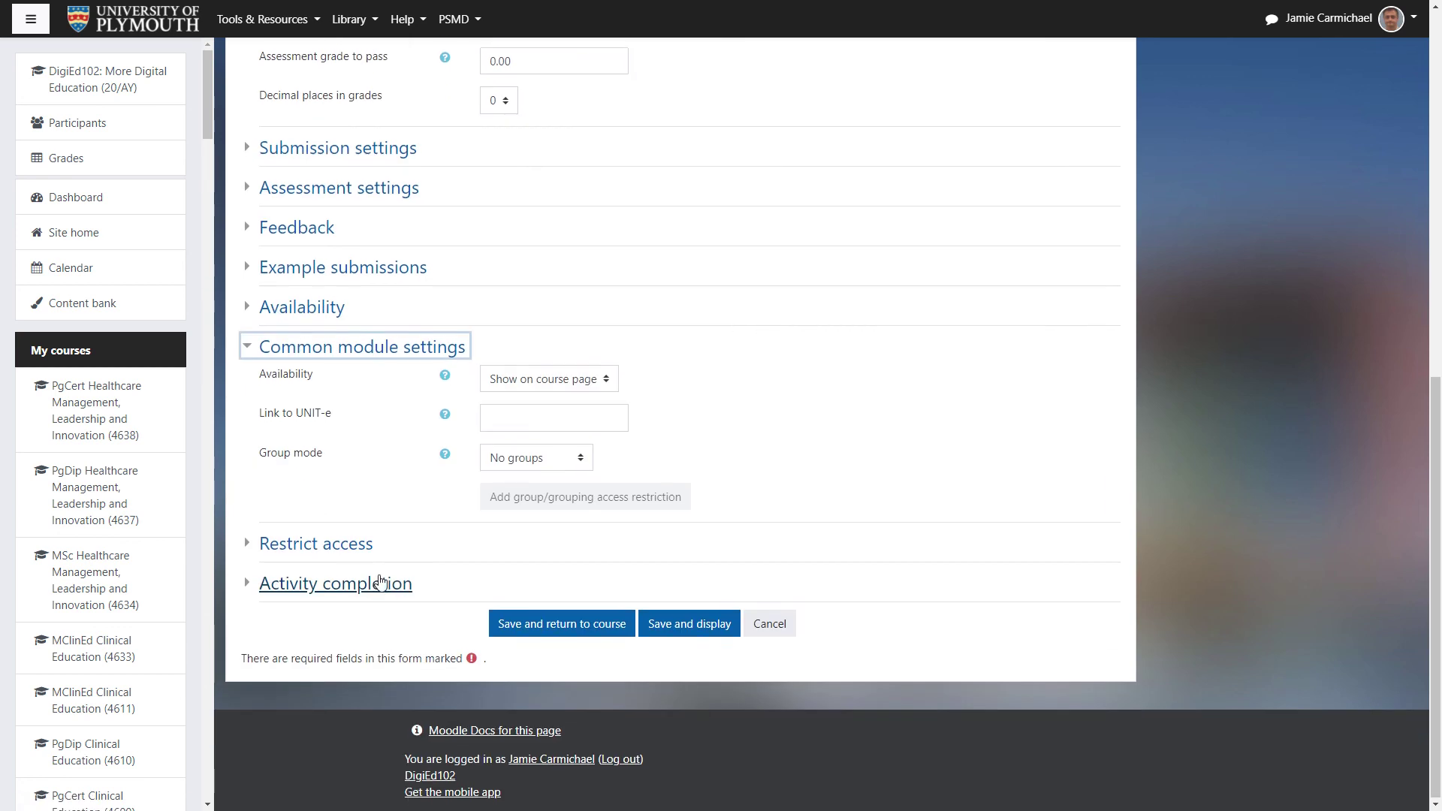
click(556, 460)
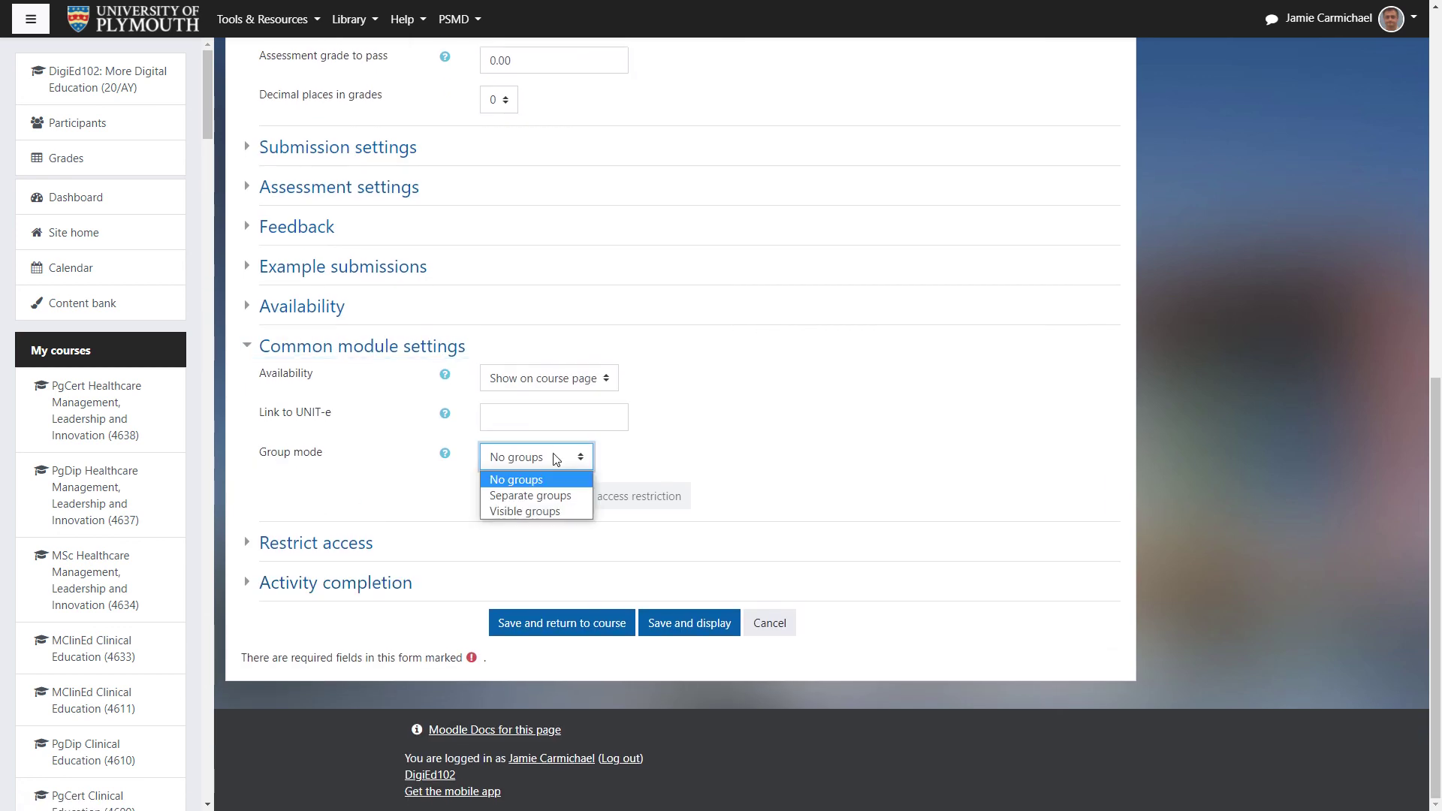
click(568, 497)
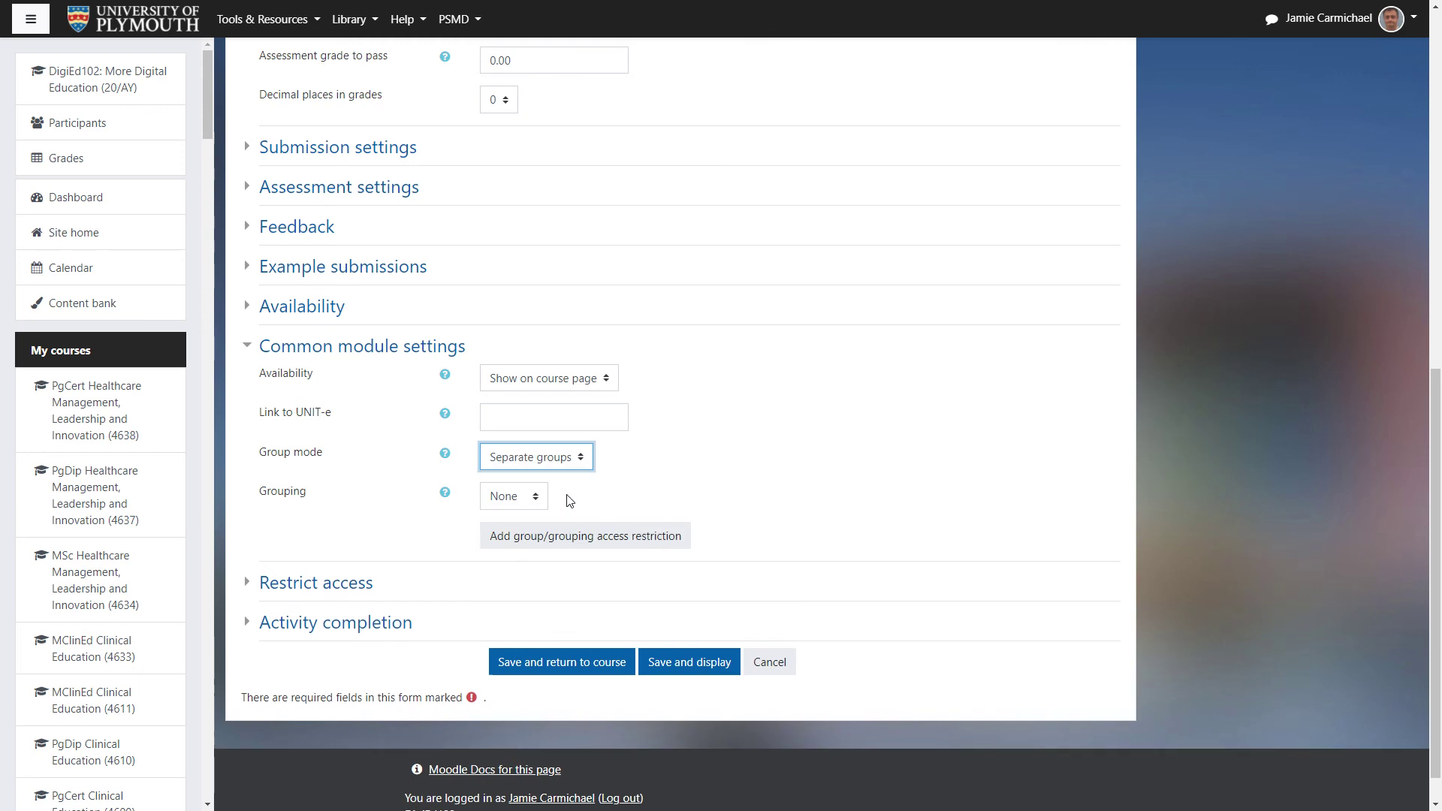
Choose the Team A grouping, add its access restriction, and save the workshop
click(522, 499)
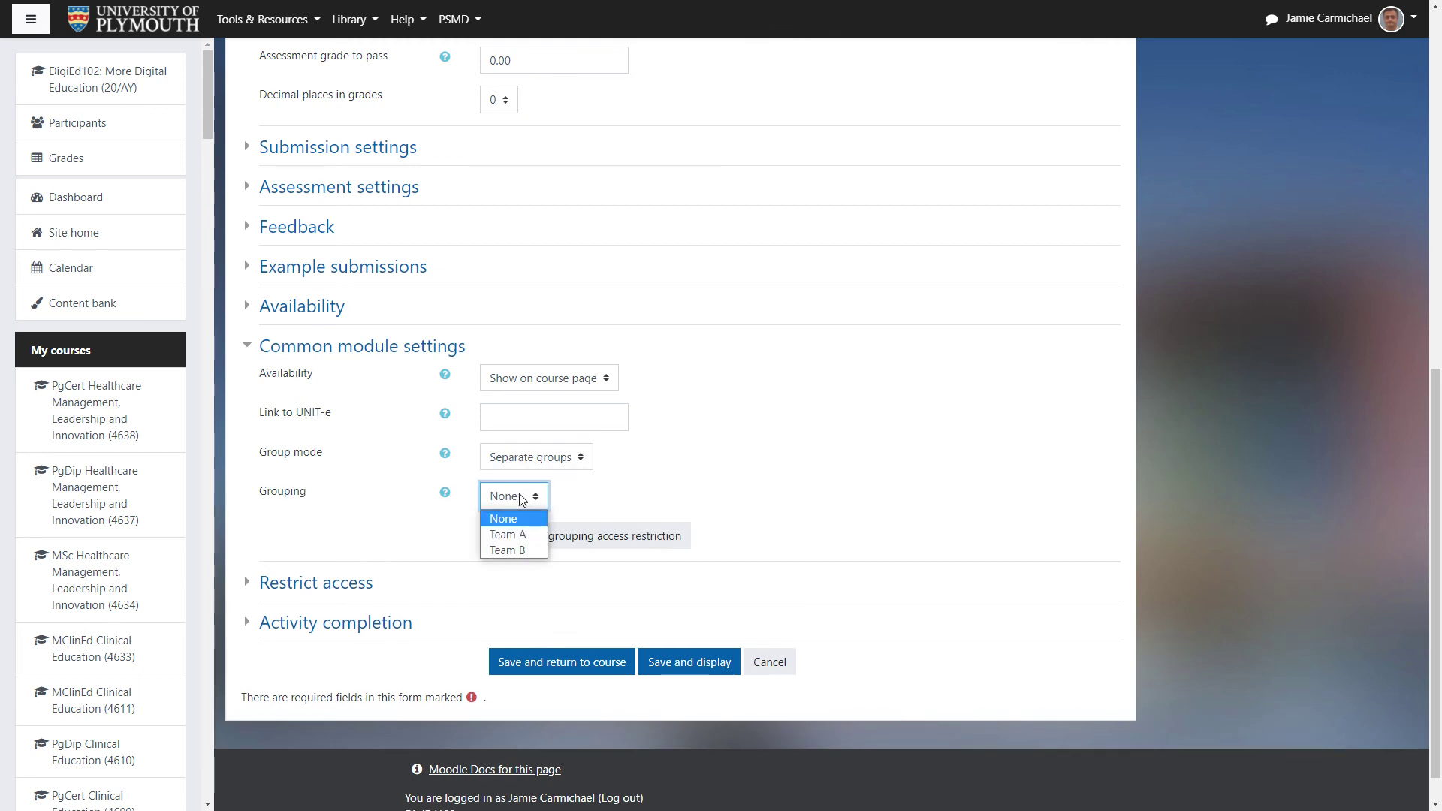
click(525, 541)
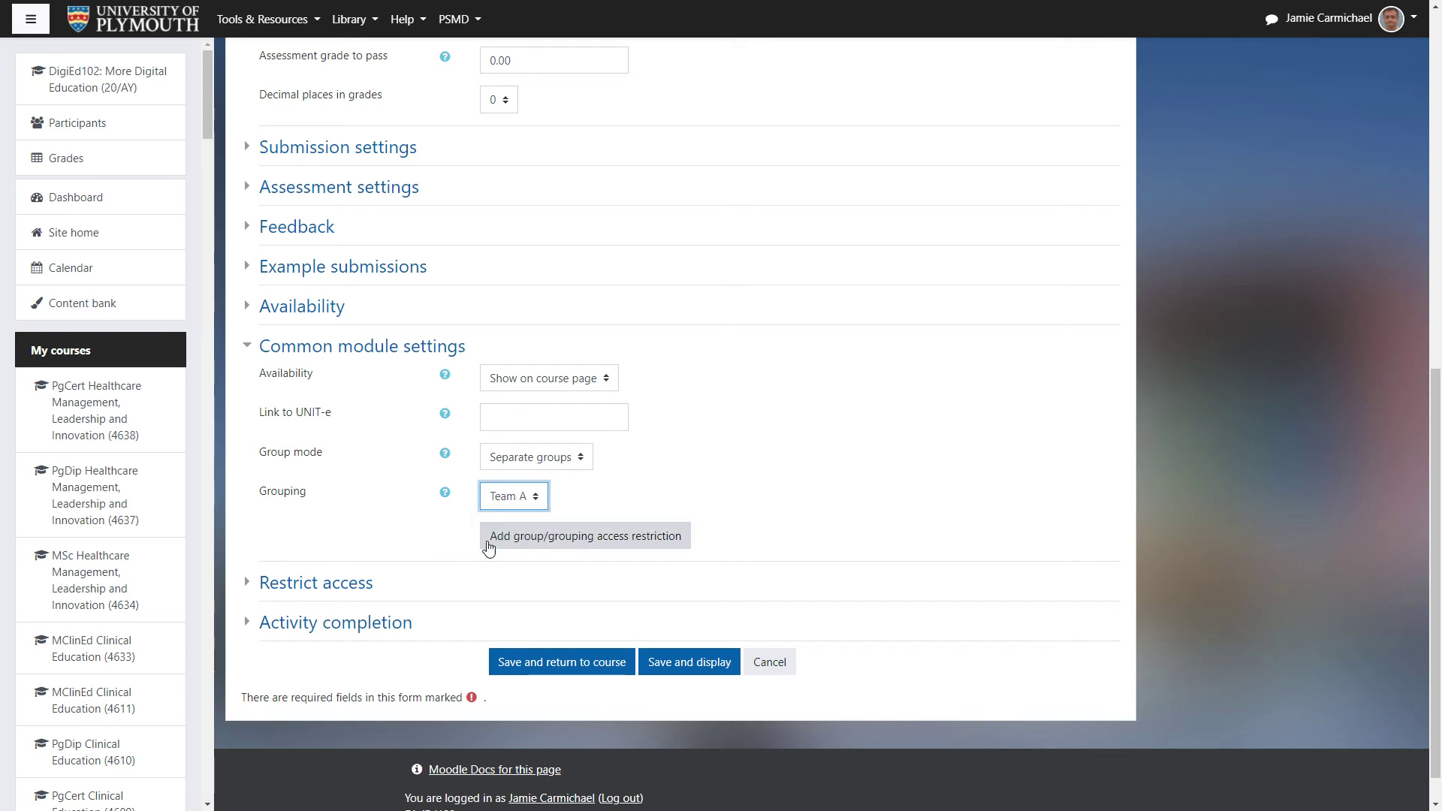
click(588, 540)
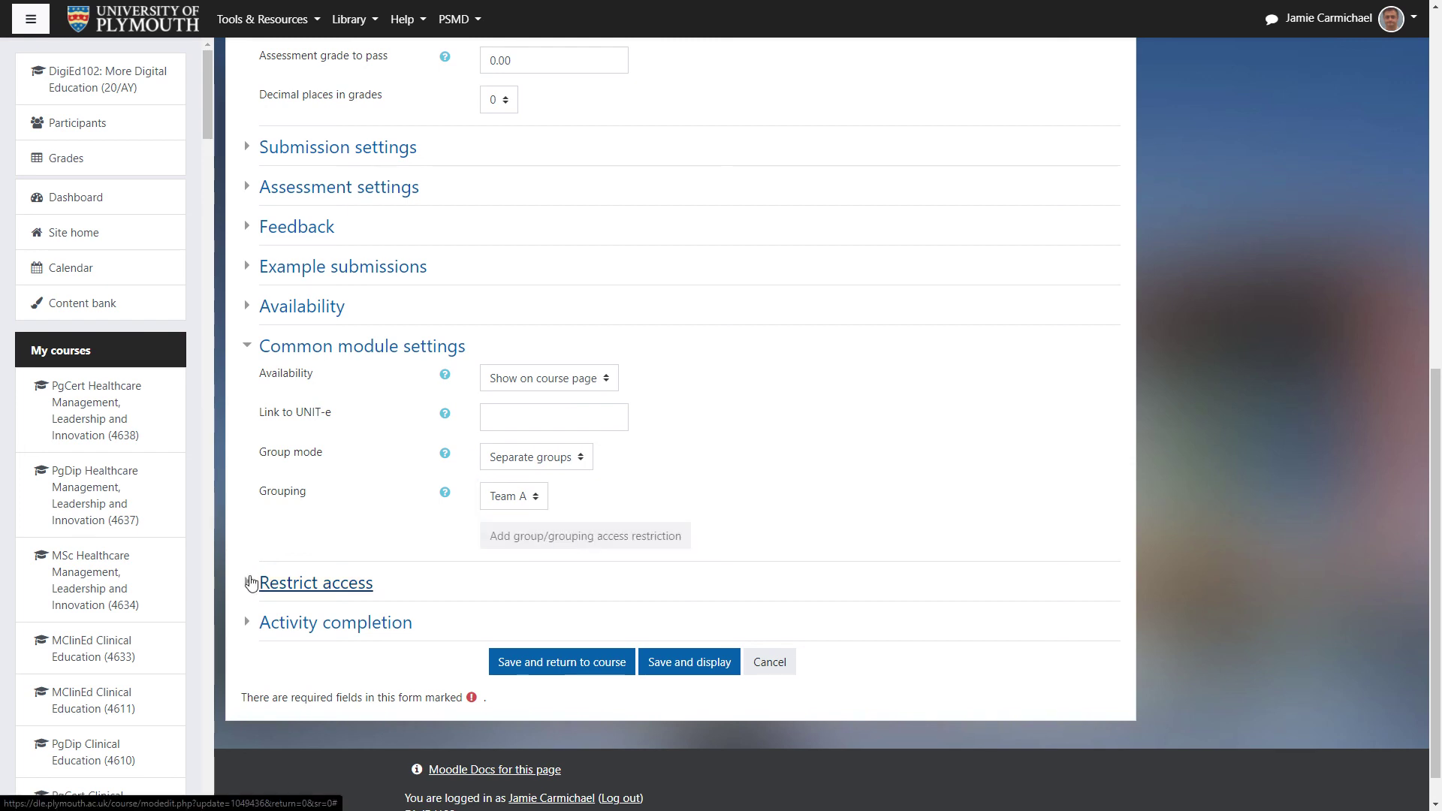
click(251, 583)
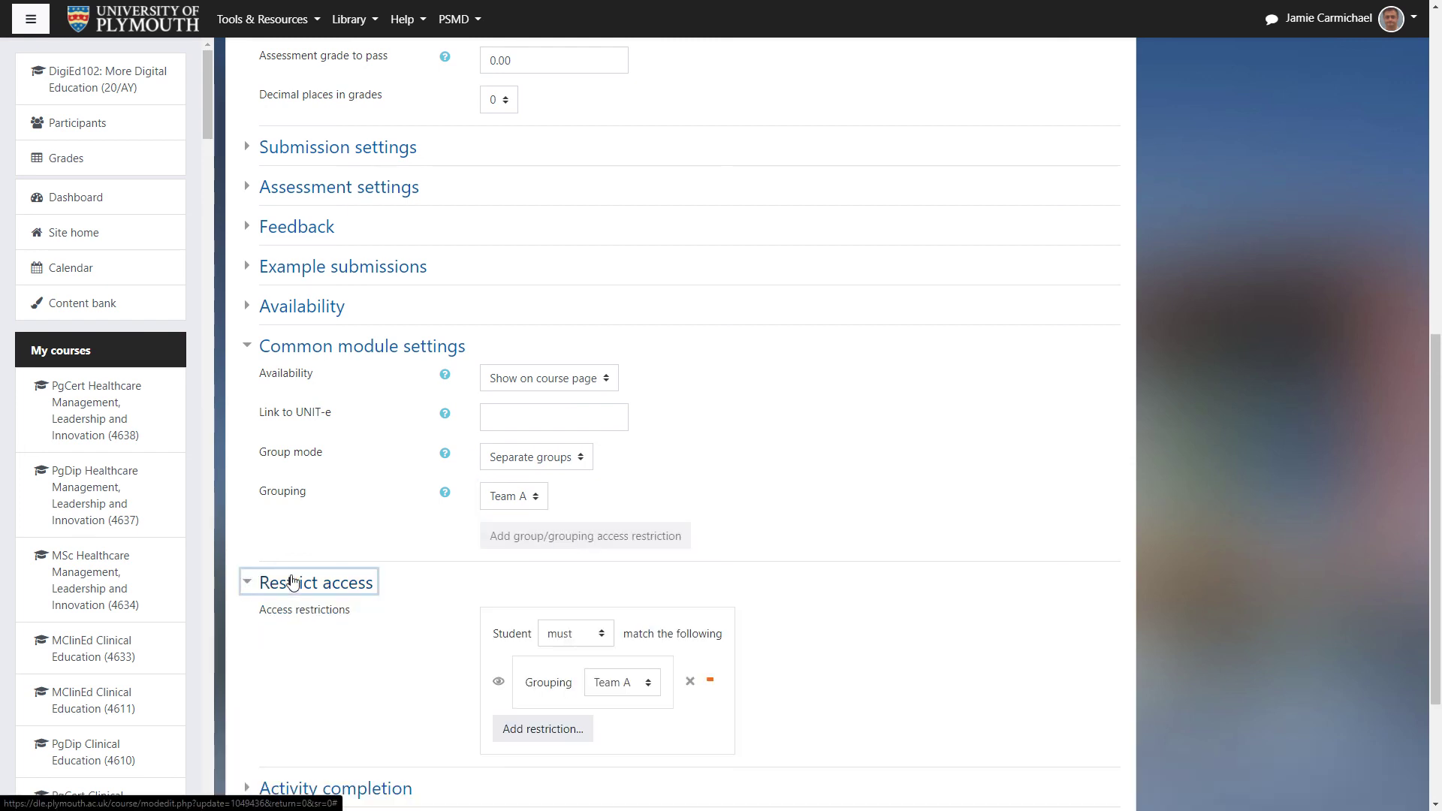
scroll(631, 551, down, 2)
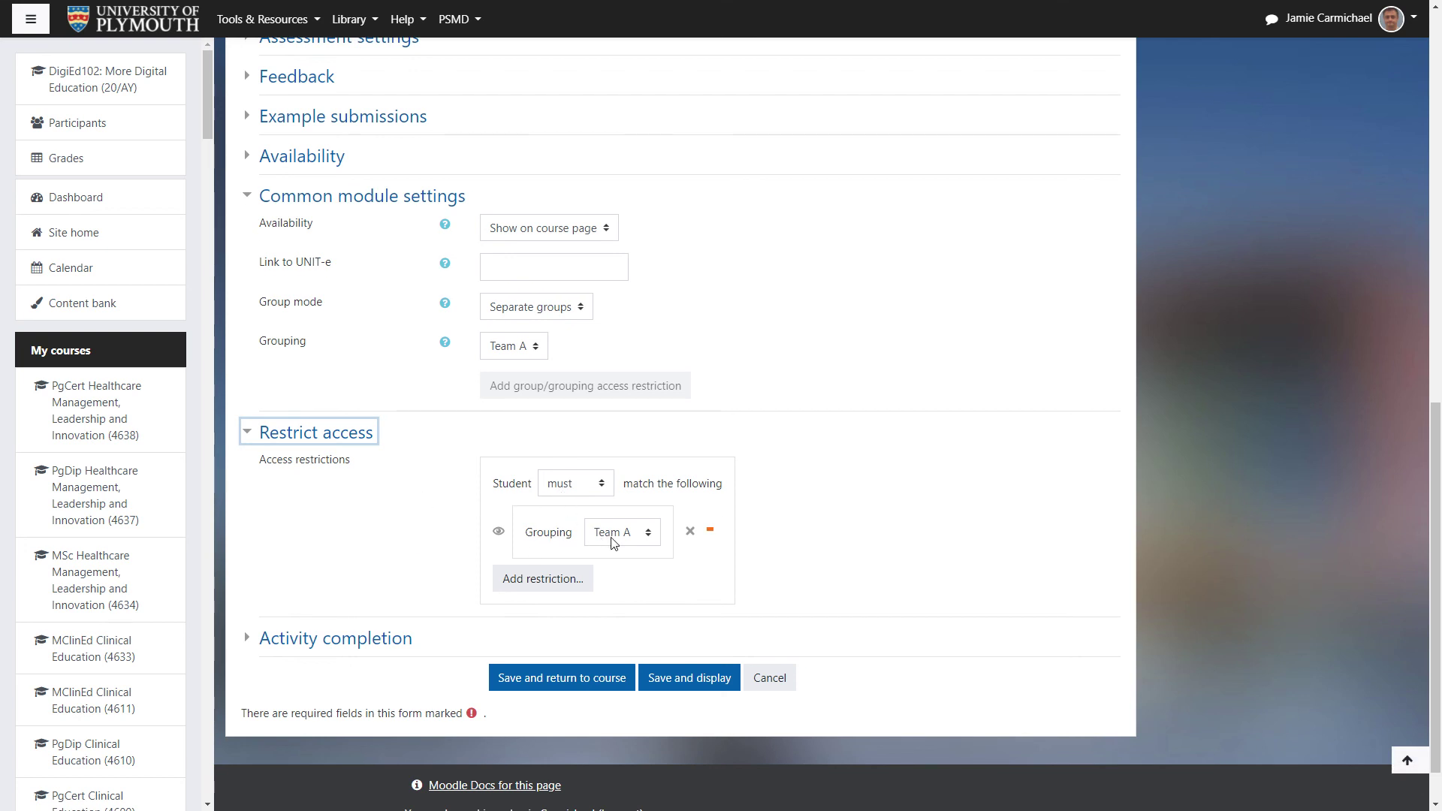
click(568, 678)
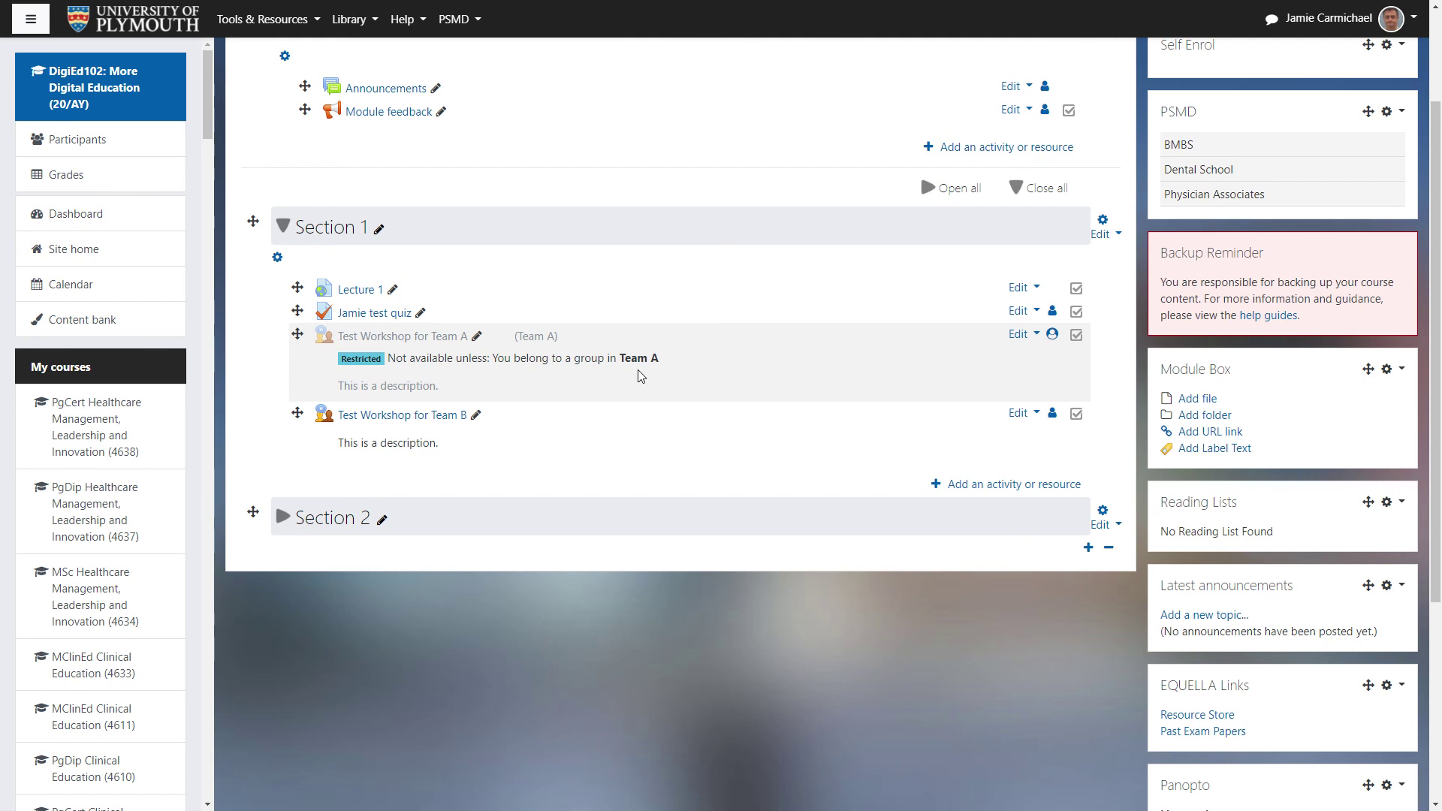
Open the settings of Test Workshop for Team B
click(1018, 414)
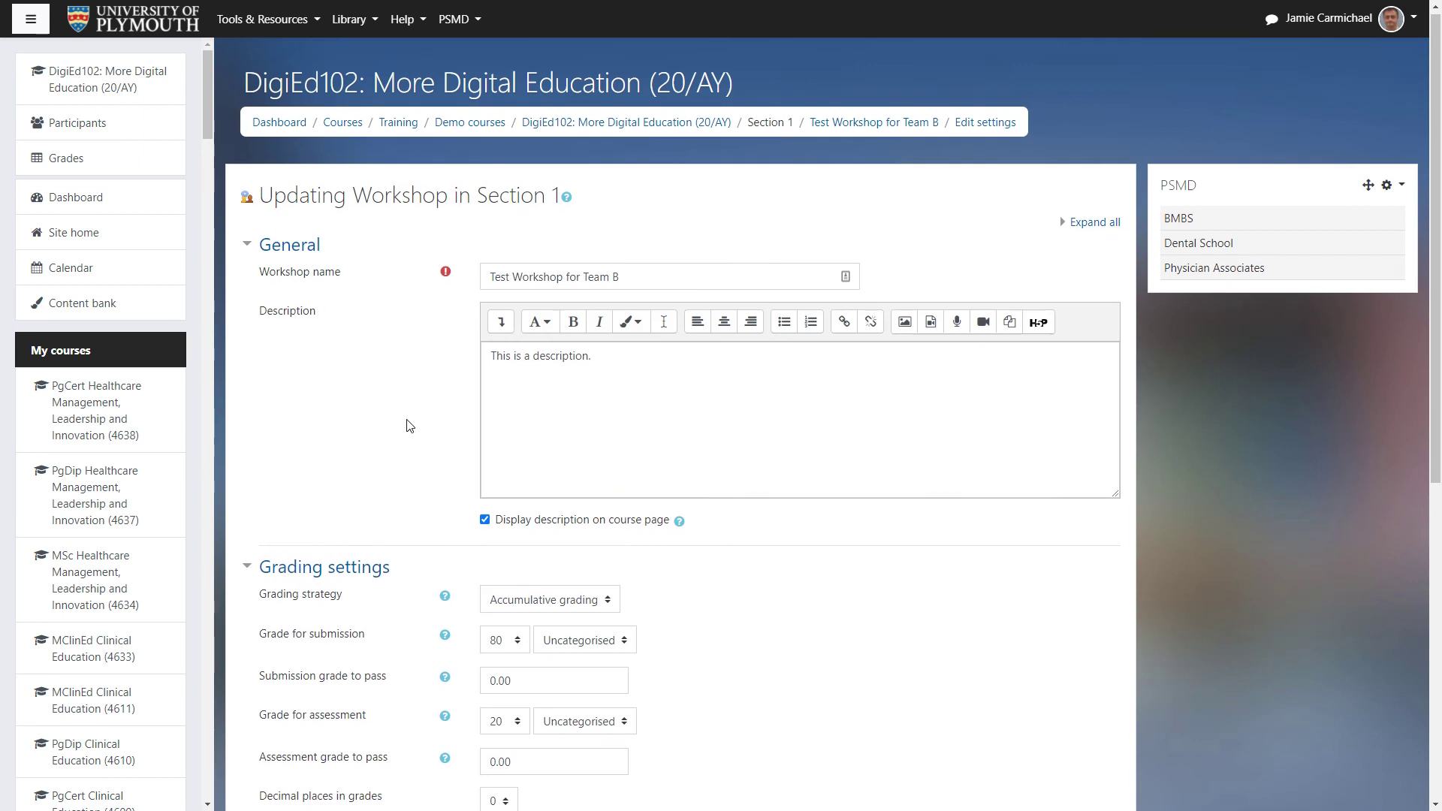
Set Test Workshop for Team B's group mode to Separate groups
scroll(410, 426, down, 8)
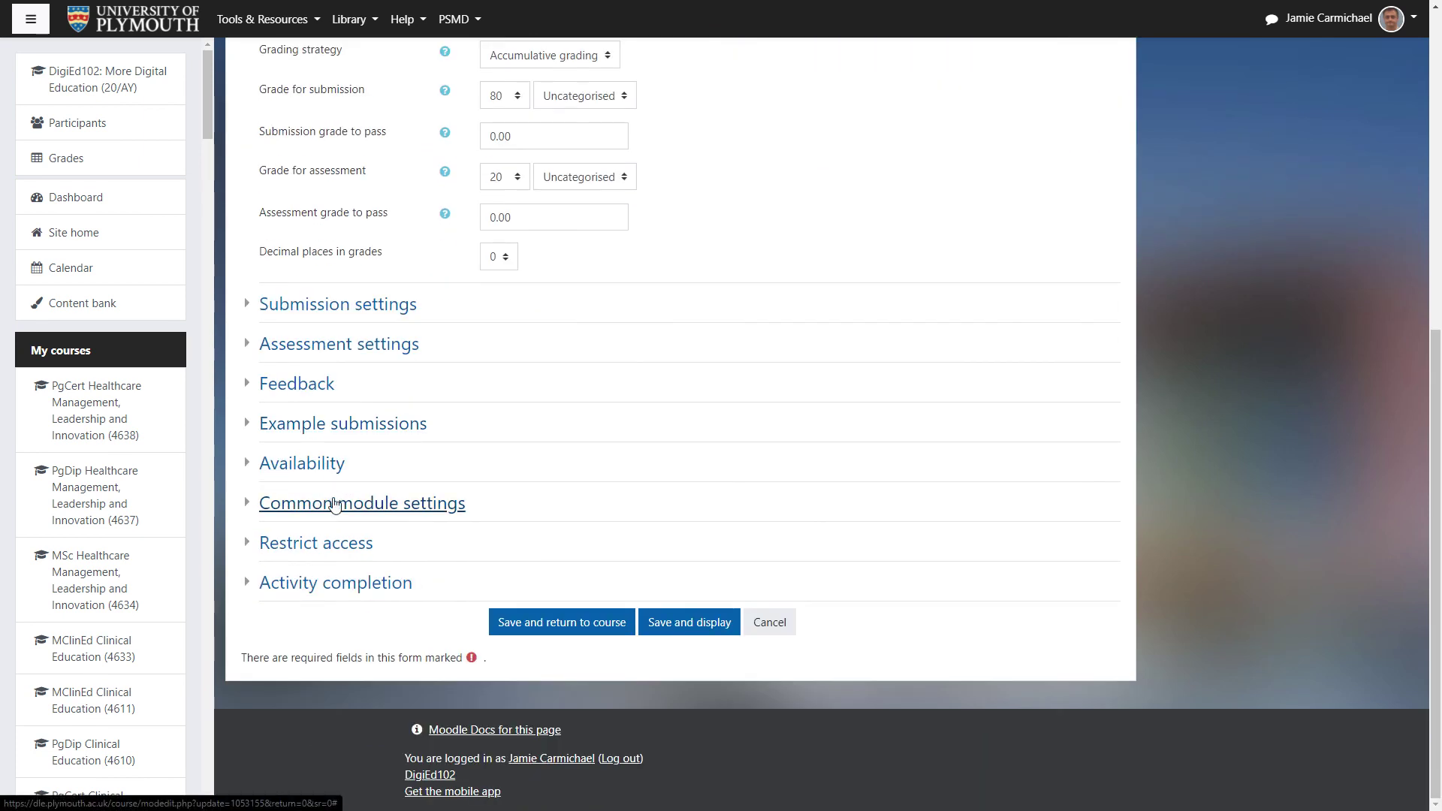
click(335, 505)
scroll(296, 476, down, 2)
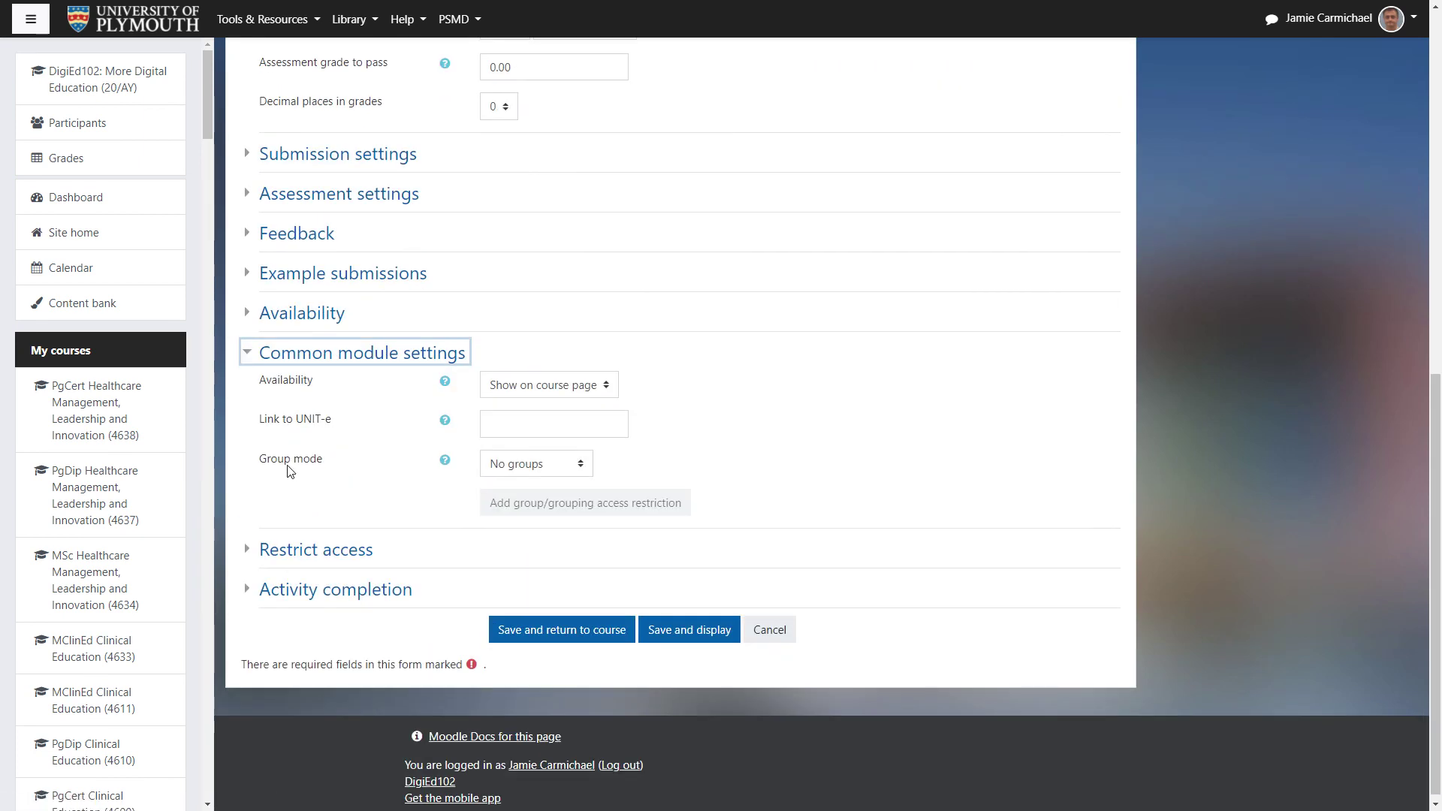
click(526, 473)
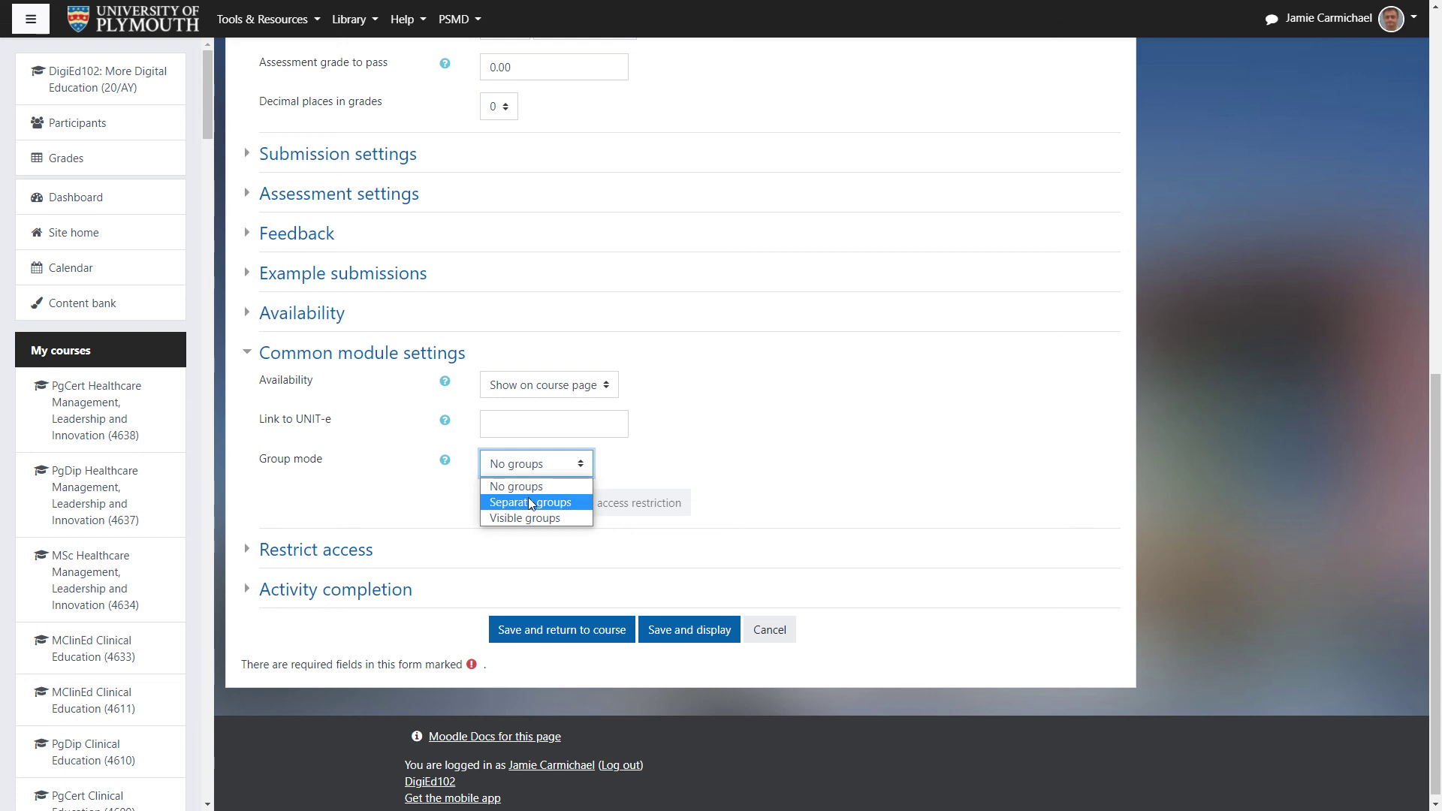
click(529, 497)
Choose the Team B grouping, add its access restriction, and save the workshop
click(518, 503)
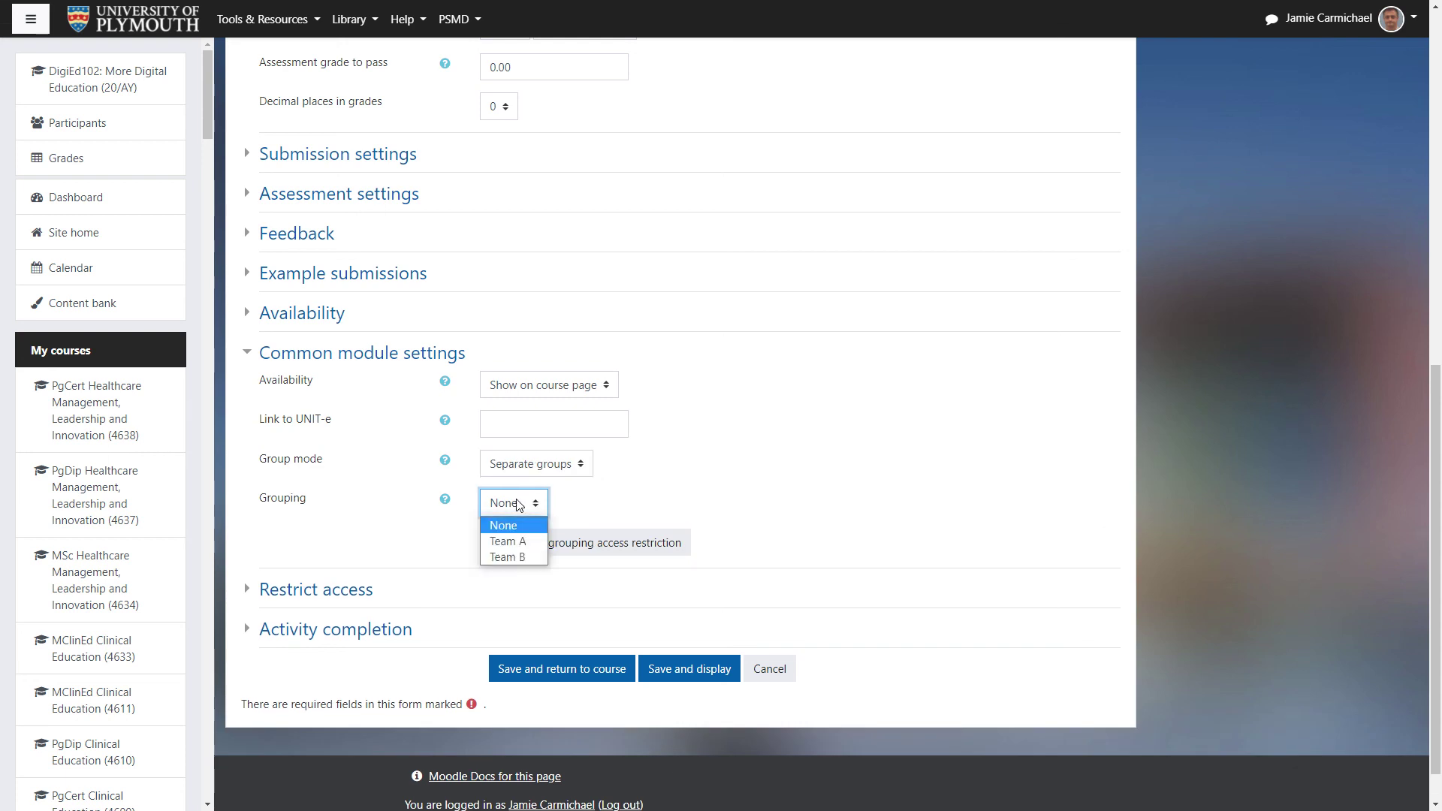
click(515, 557)
click(580, 547)
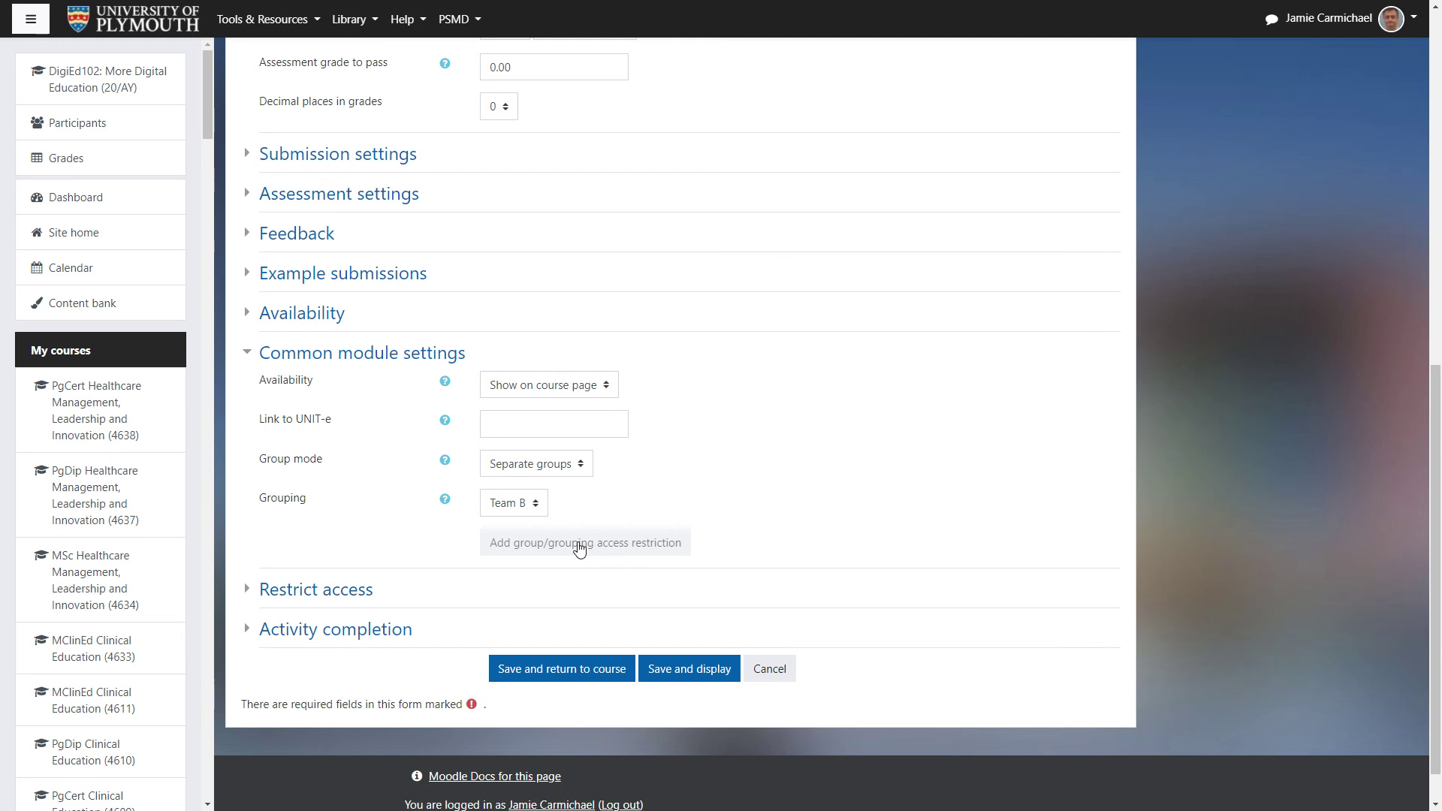
click(331, 588)
scroll(406, 511, down, 3)
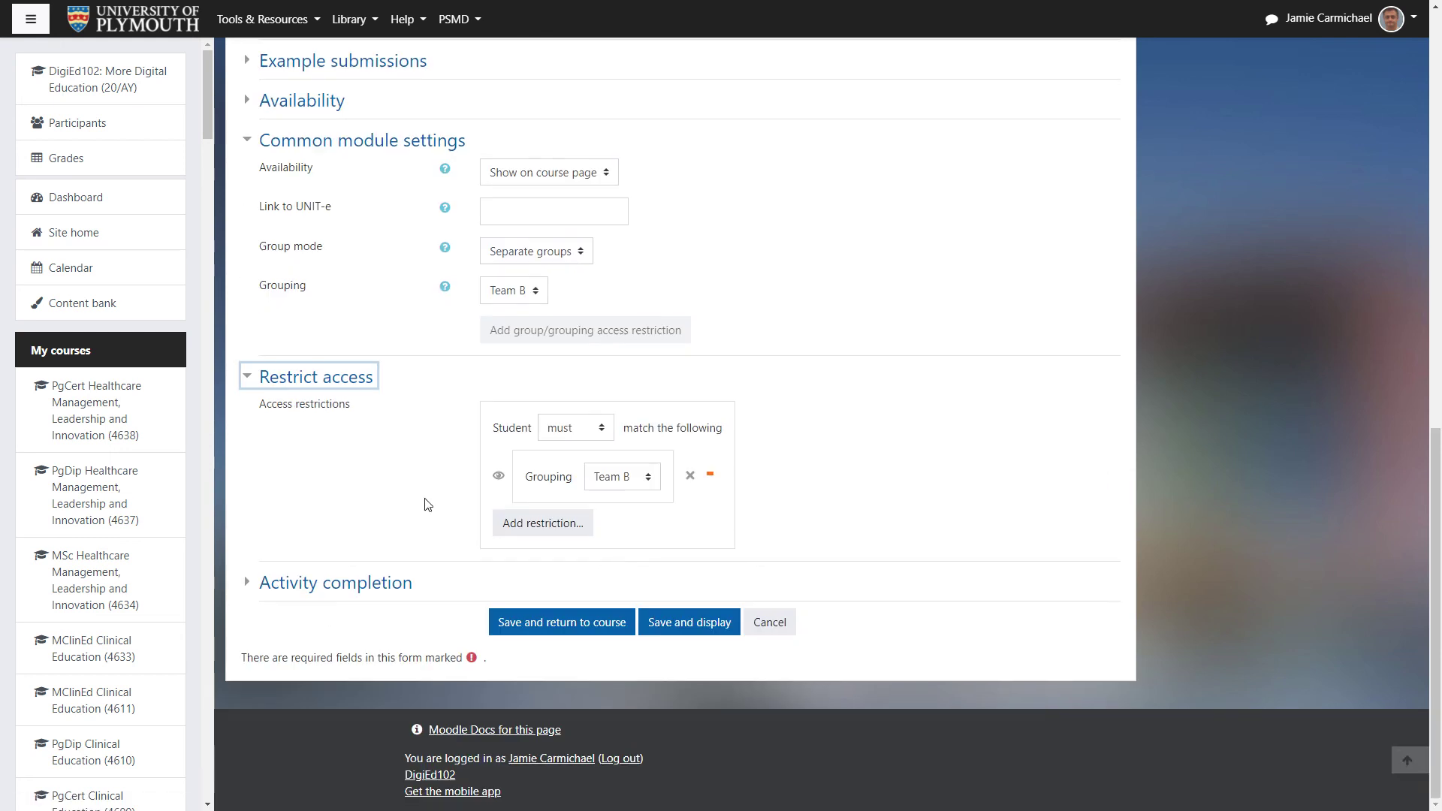
click(556, 631)
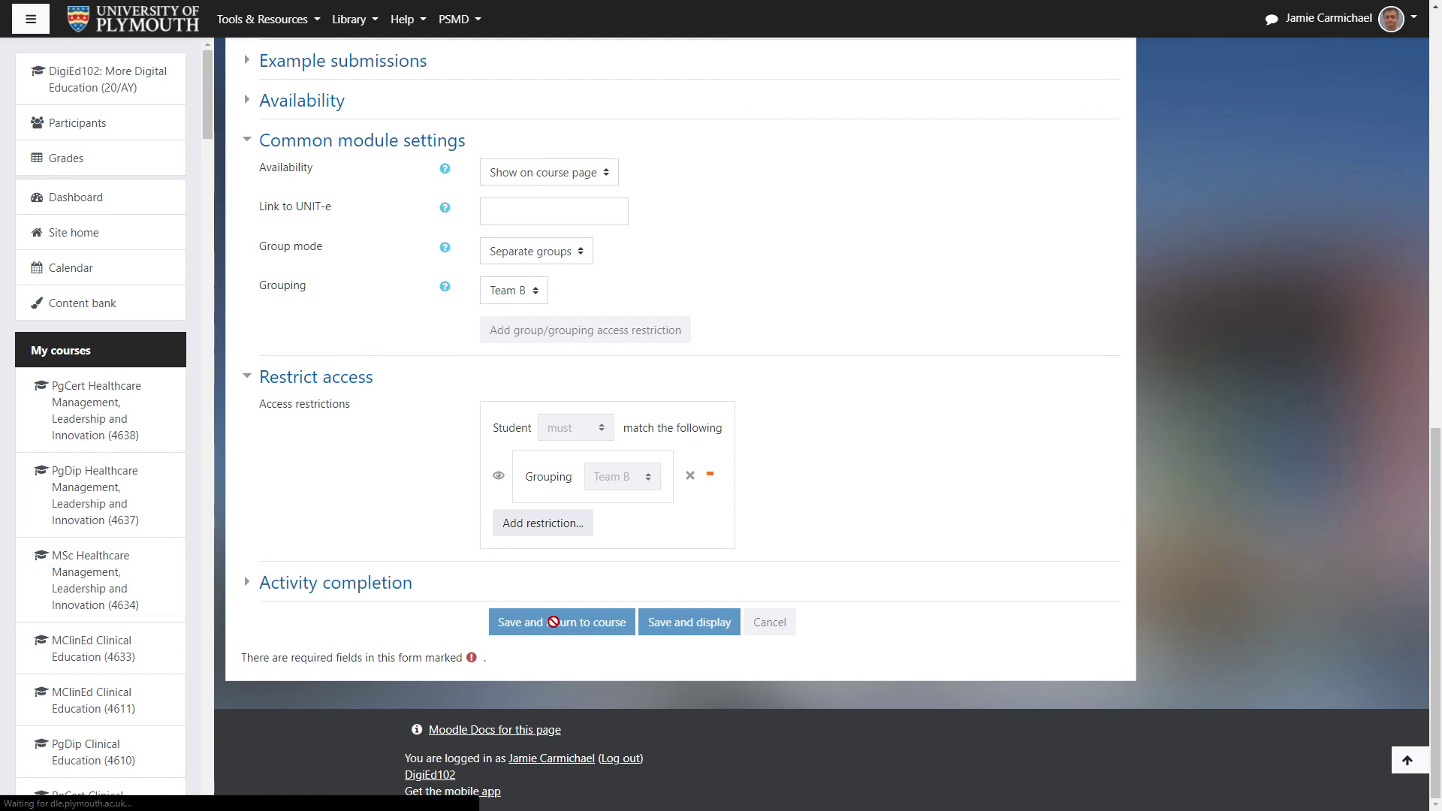
Scroll up to confirm both workshops show their Team A and Team B restrictions
scroll(557, 623, up, 3)
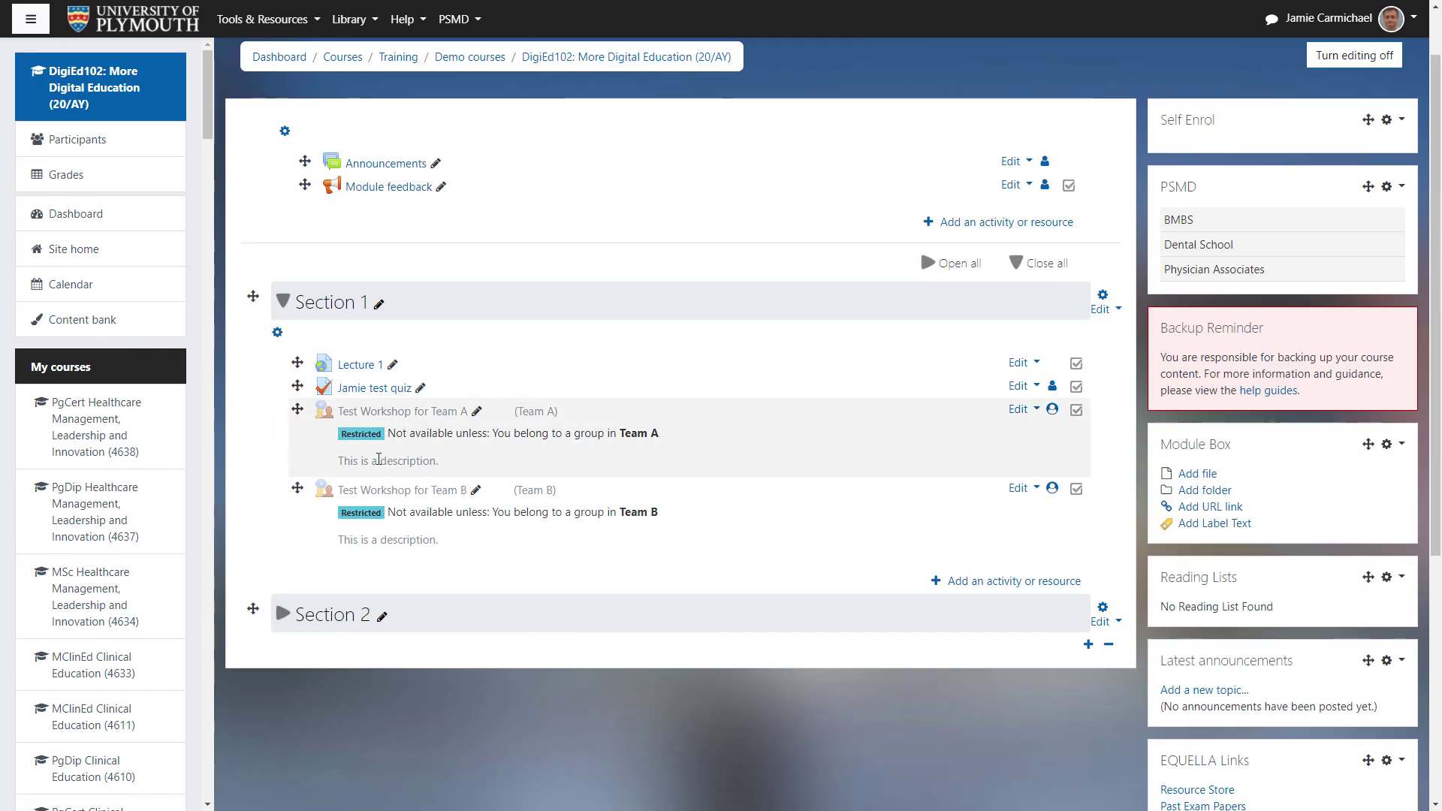